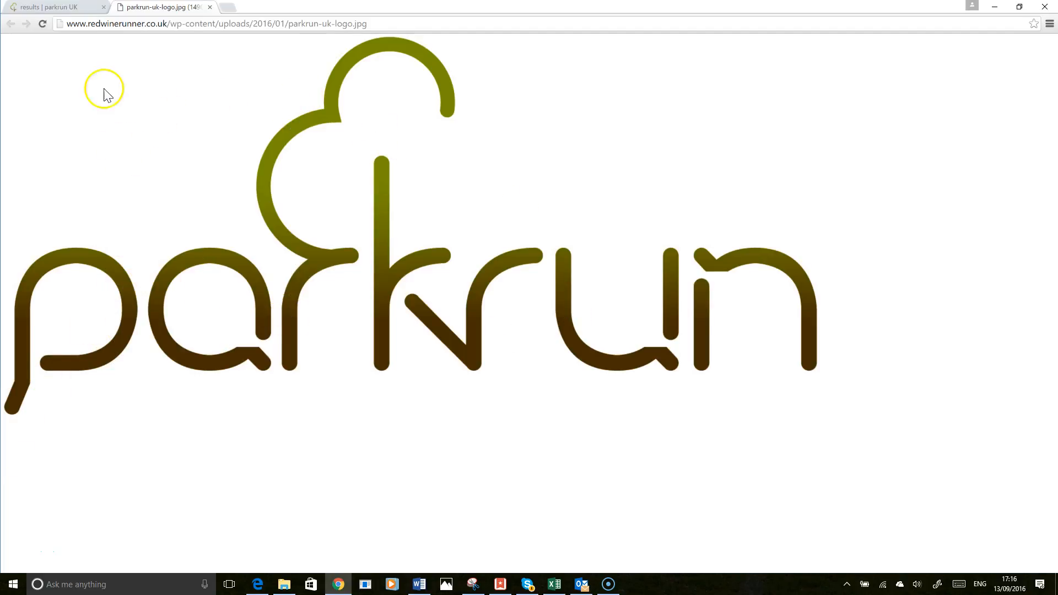
Step: Look over the athlete's parkrun results page, and in the Excel workbook the results pivot table, chart and AllResults data
click(52, 8)
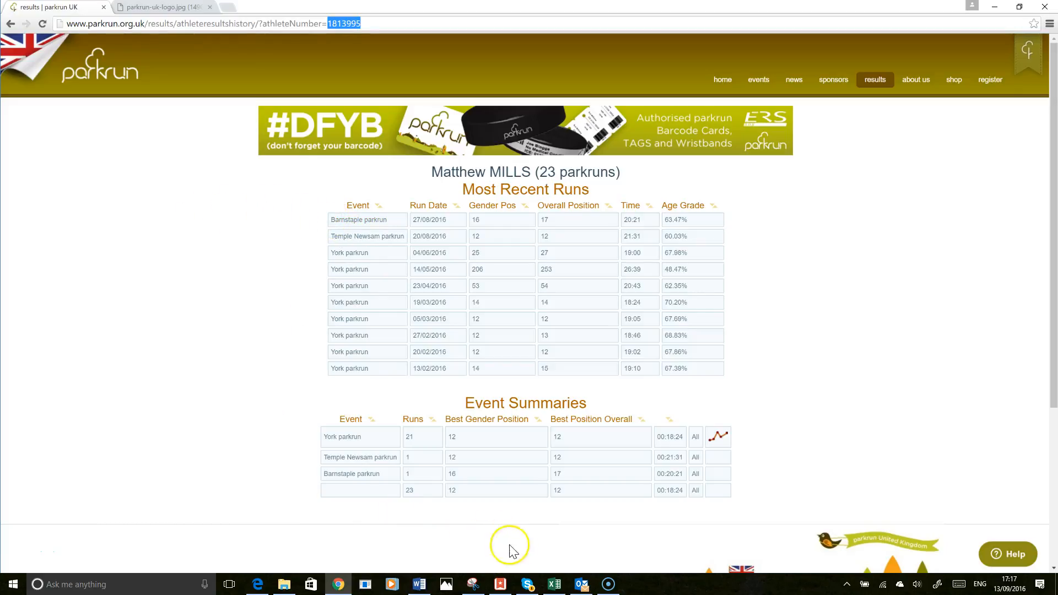
click(553, 583)
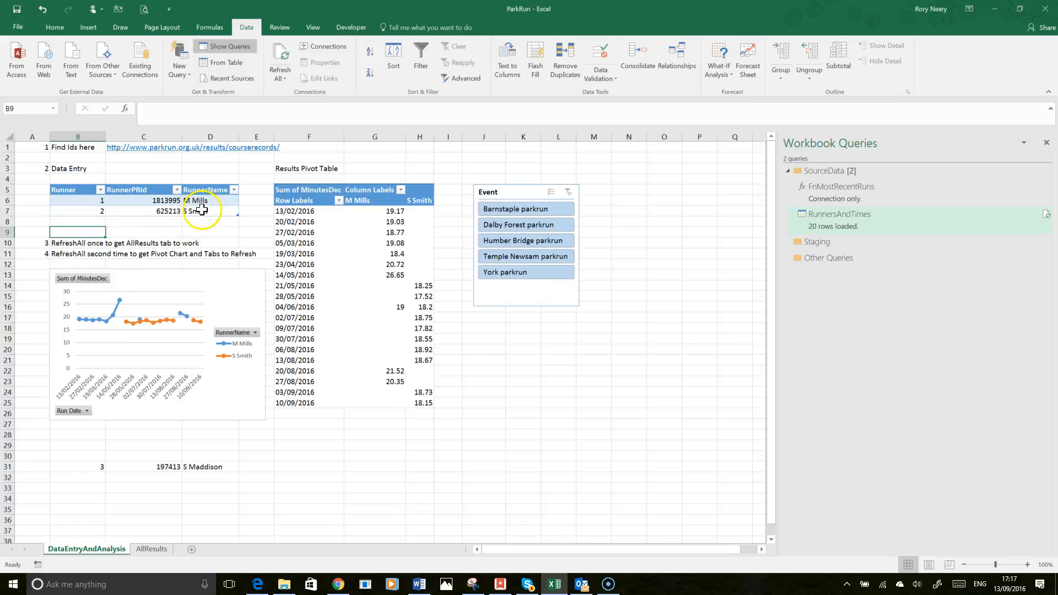
drag(295, 211, 417, 400)
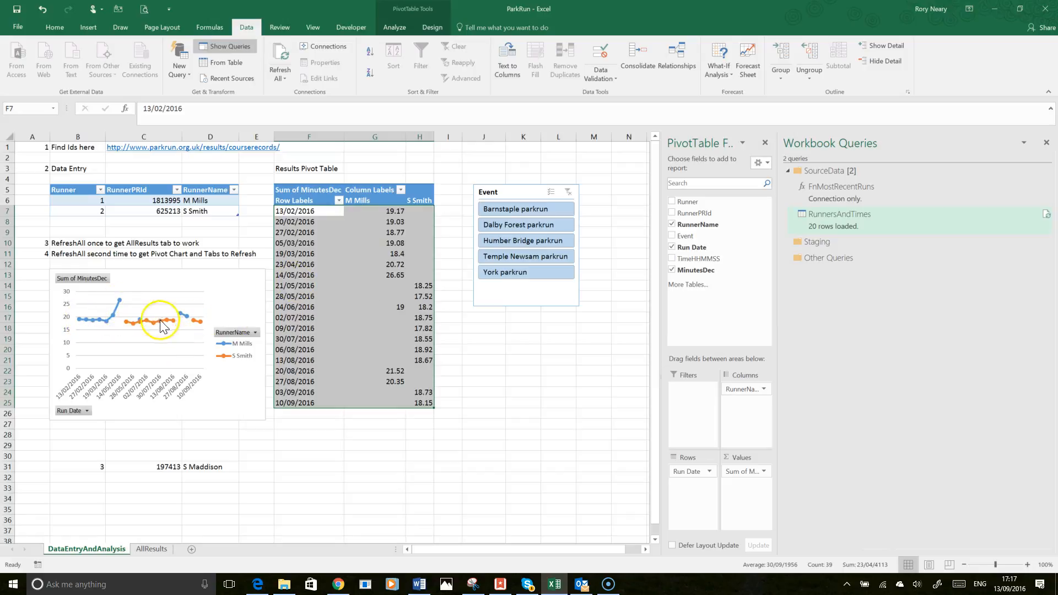
mouse_move(192, 323)
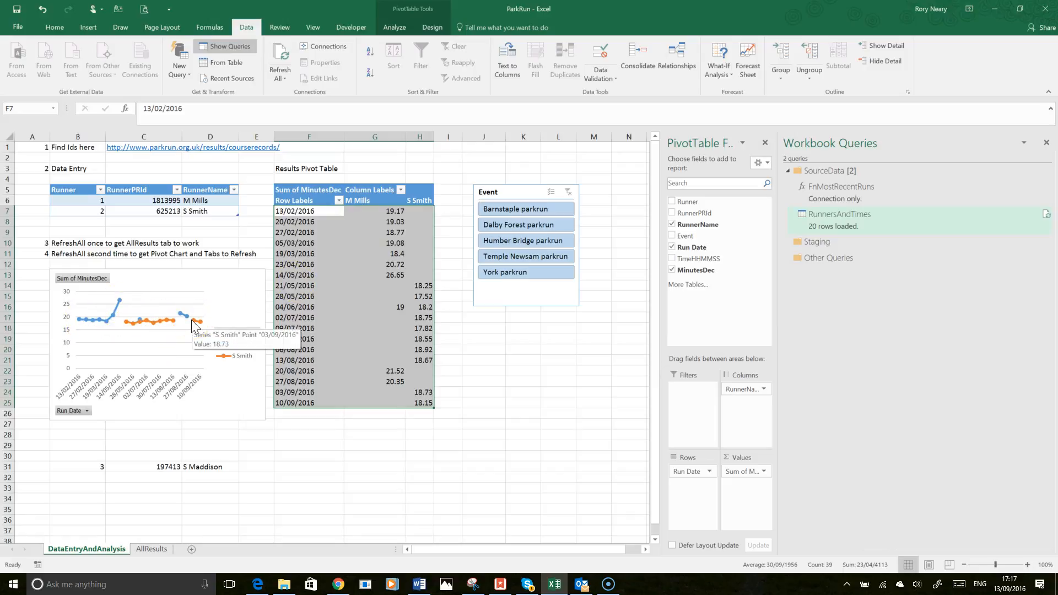
click(150, 550)
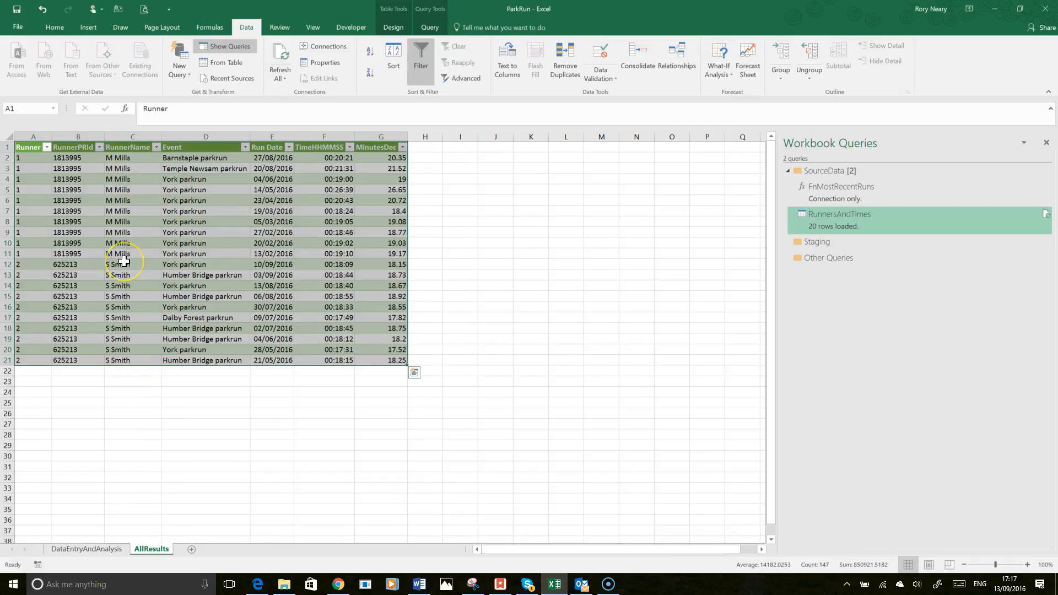
click(95, 550)
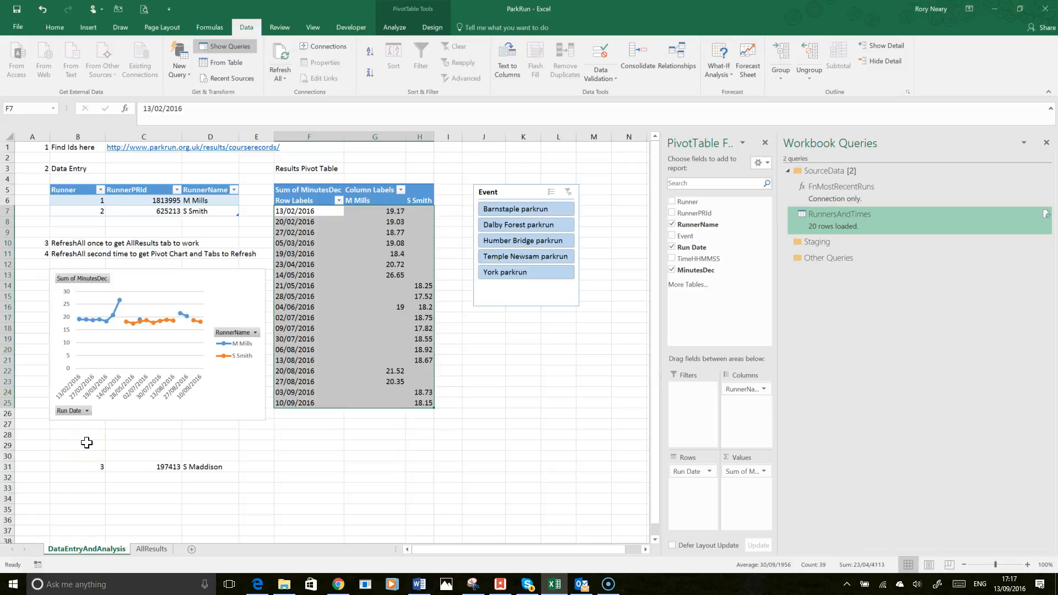
Step: Copy the third runner's entry from B31:D31 and paste it as values into row 8, directly below the runner table
click(90, 466)
drag(90, 466, 202, 468)
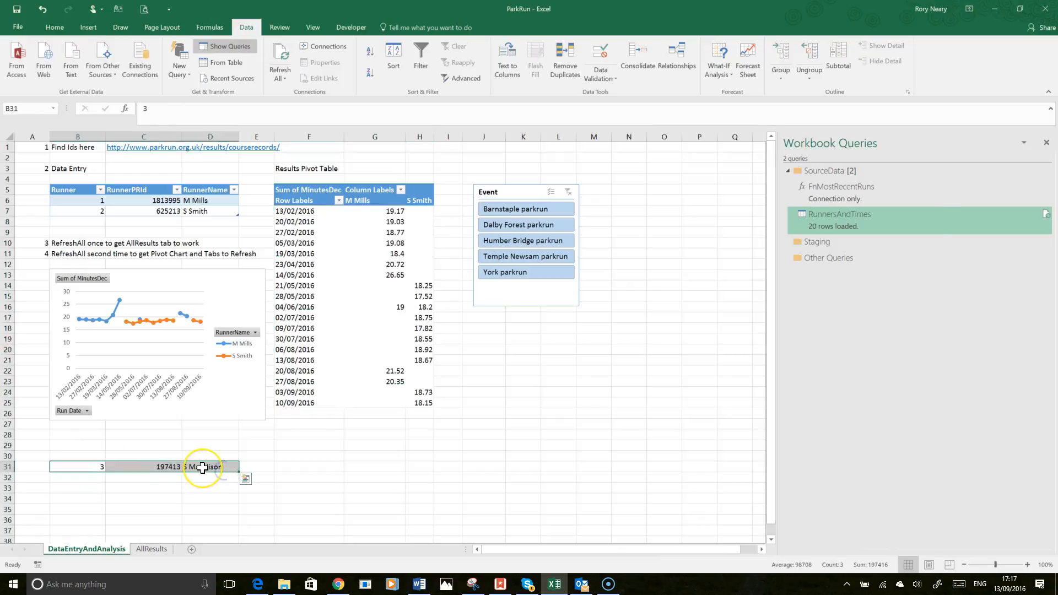
right_click(202, 467)
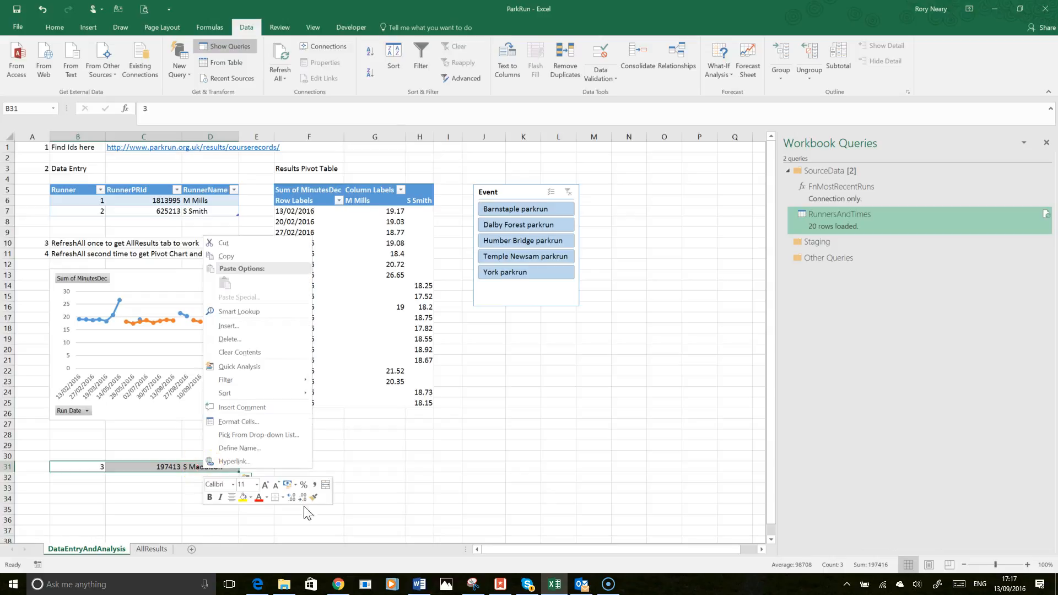
click(221, 256)
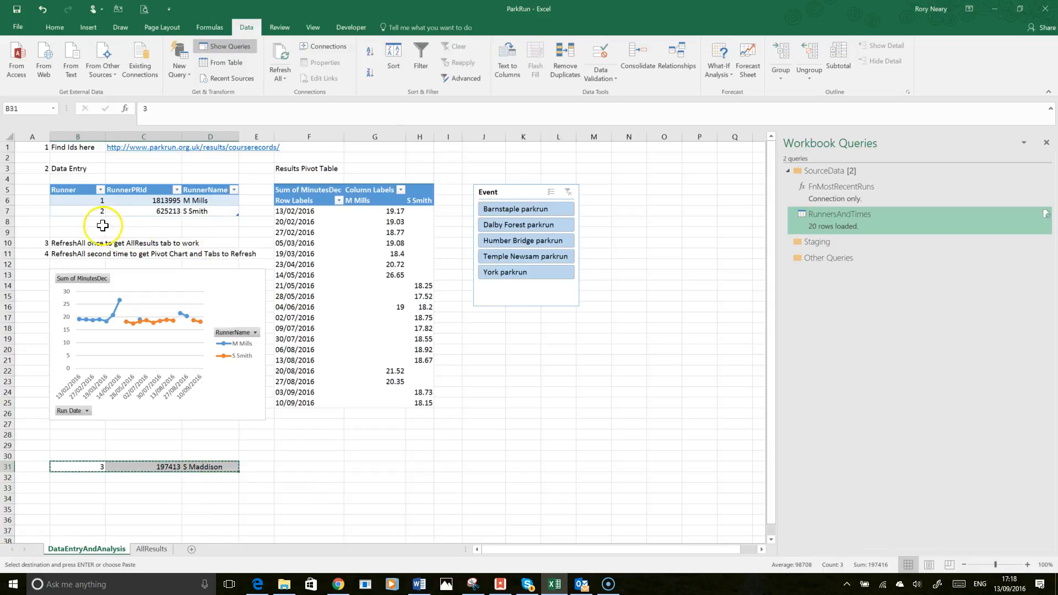
click(92, 222)
right_click(93, 221)
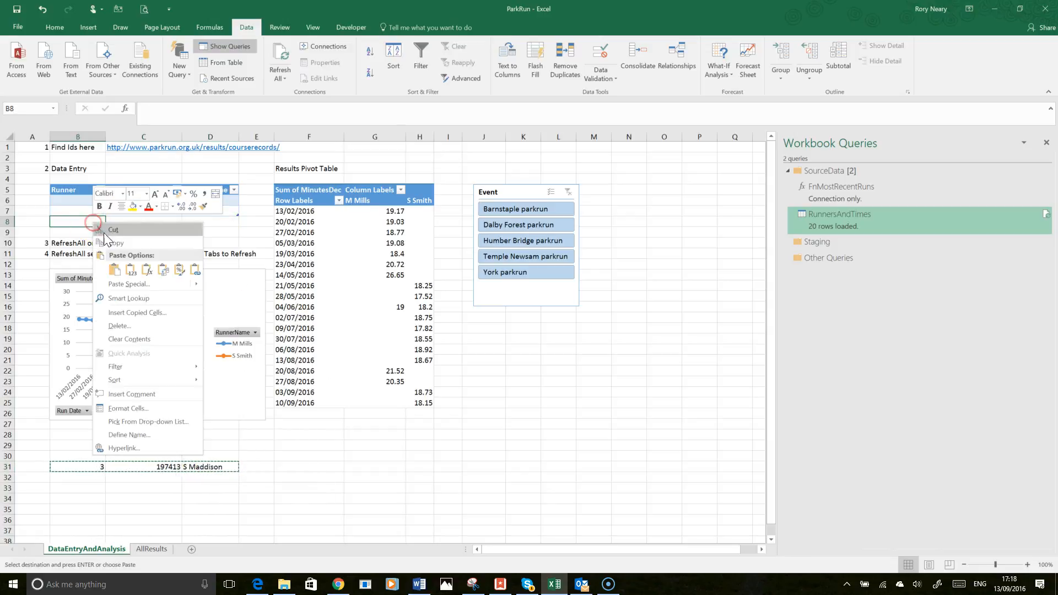
click(130, 270)
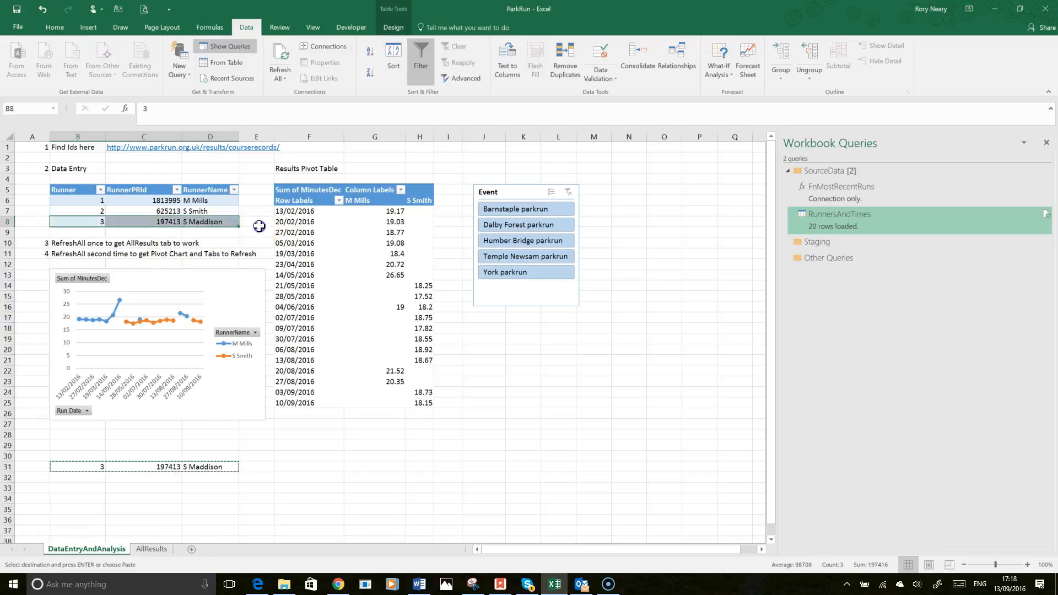
click(257, 222)
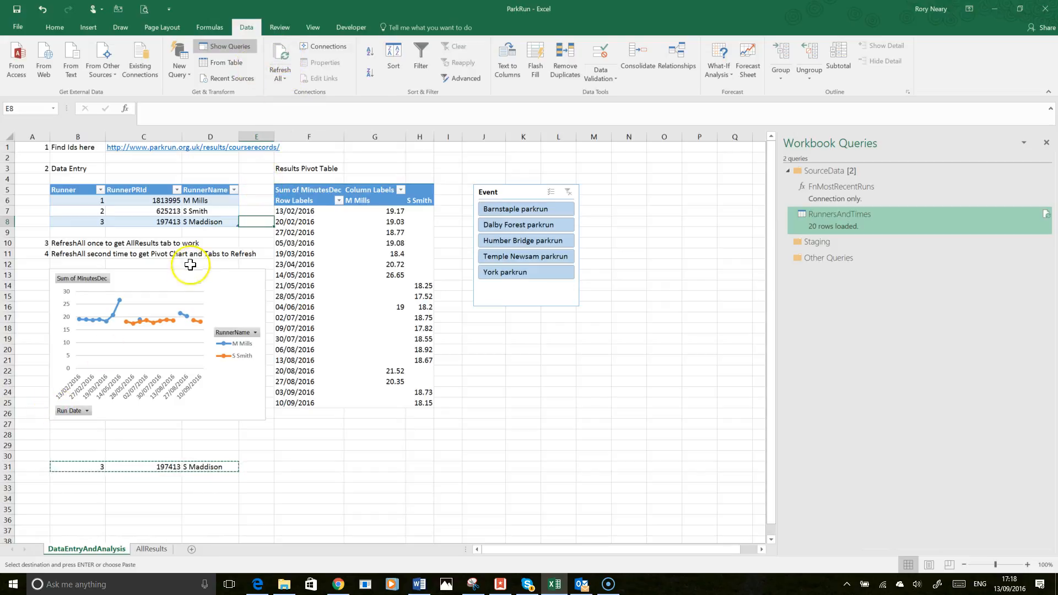
Step: Refresh the query table on the AllResults sheet to load the third runner's results
click(150, 549)
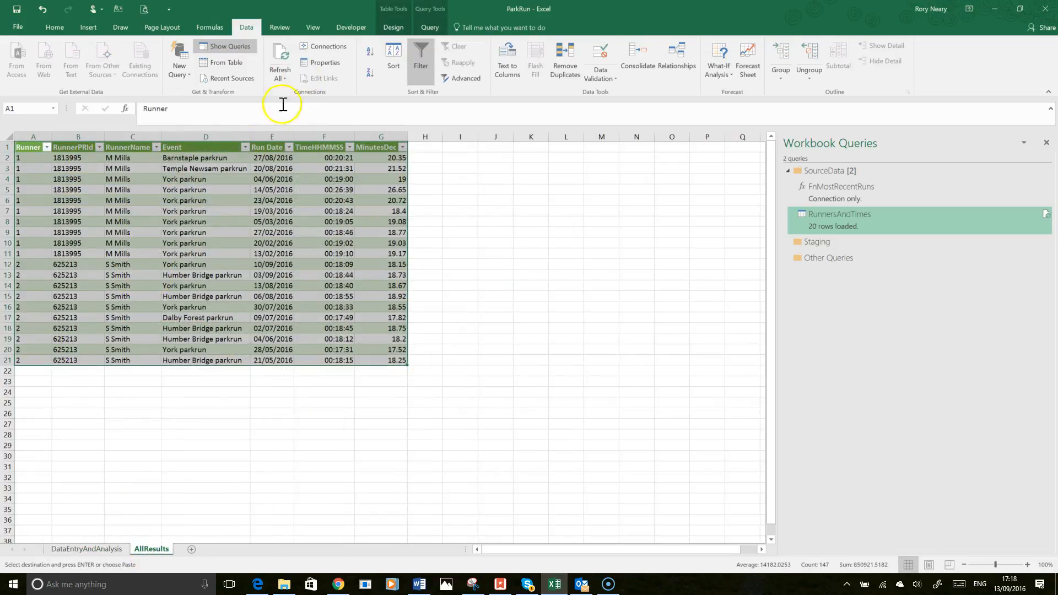
right_click(254, 182)
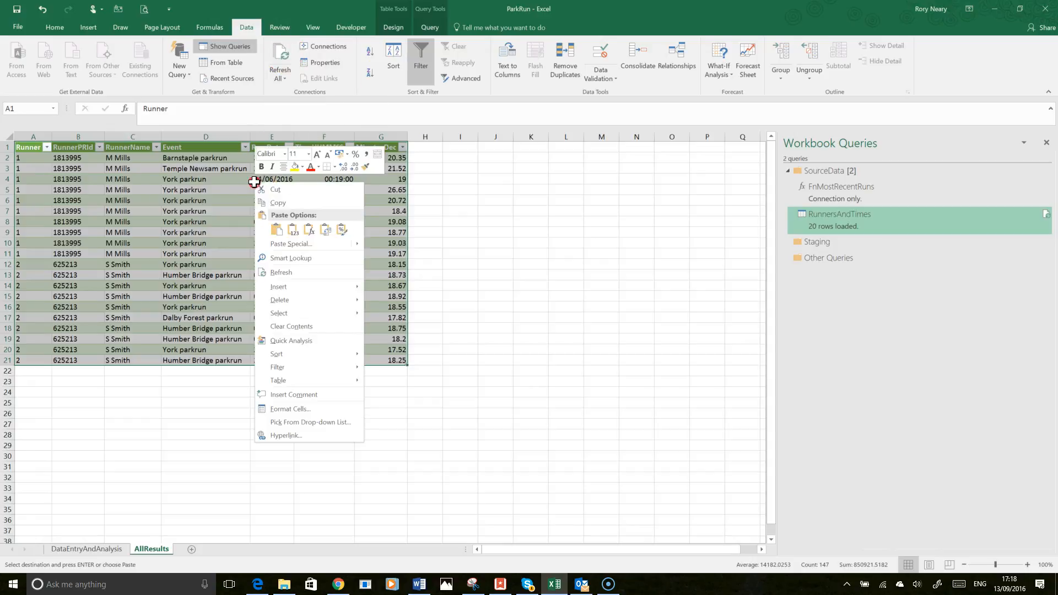
click(284, 271)
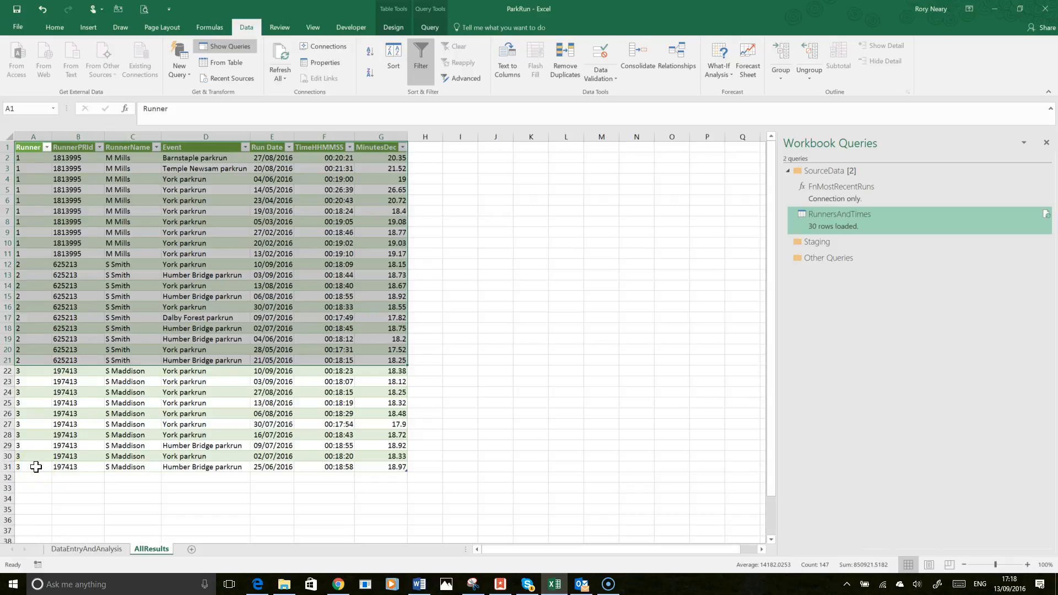
Step: Refresh all workbook data from the DataEntryAndAnalysis sheet to update the results pivot table and chart
click(115, 549)
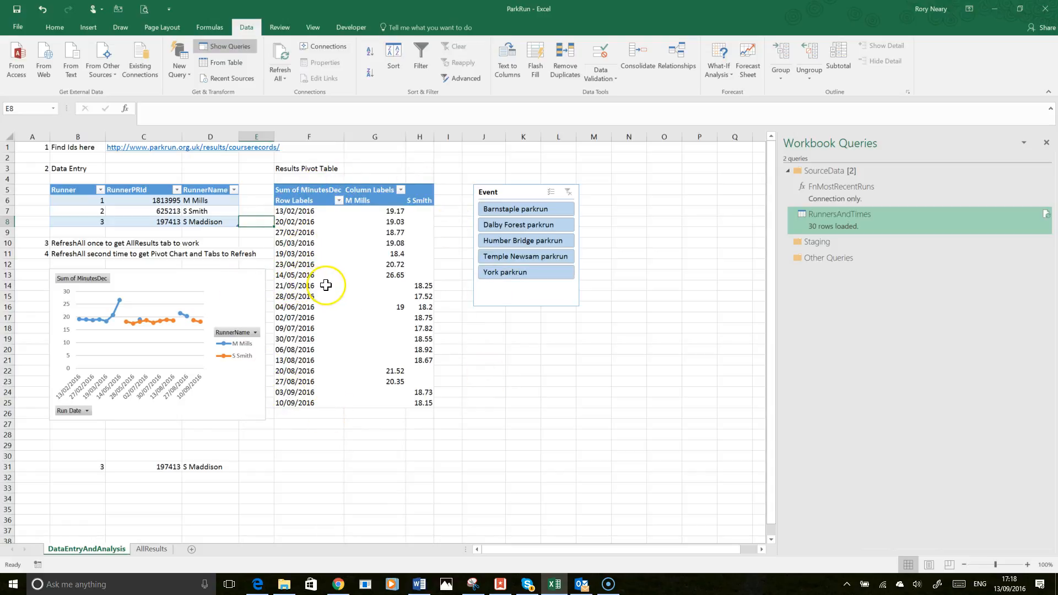
click(280, 57)
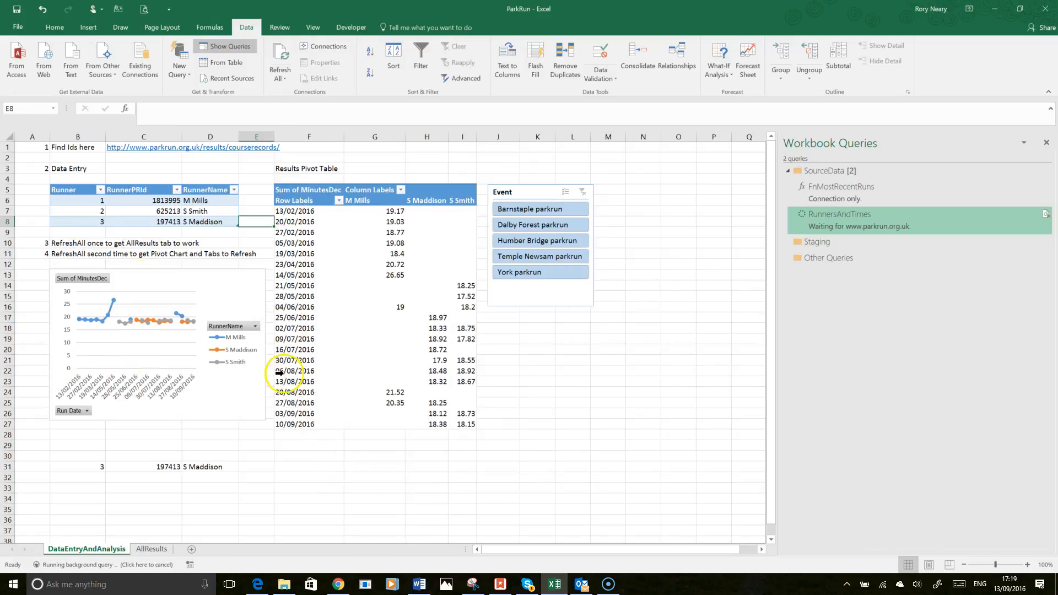
mouse_move(83, 323)
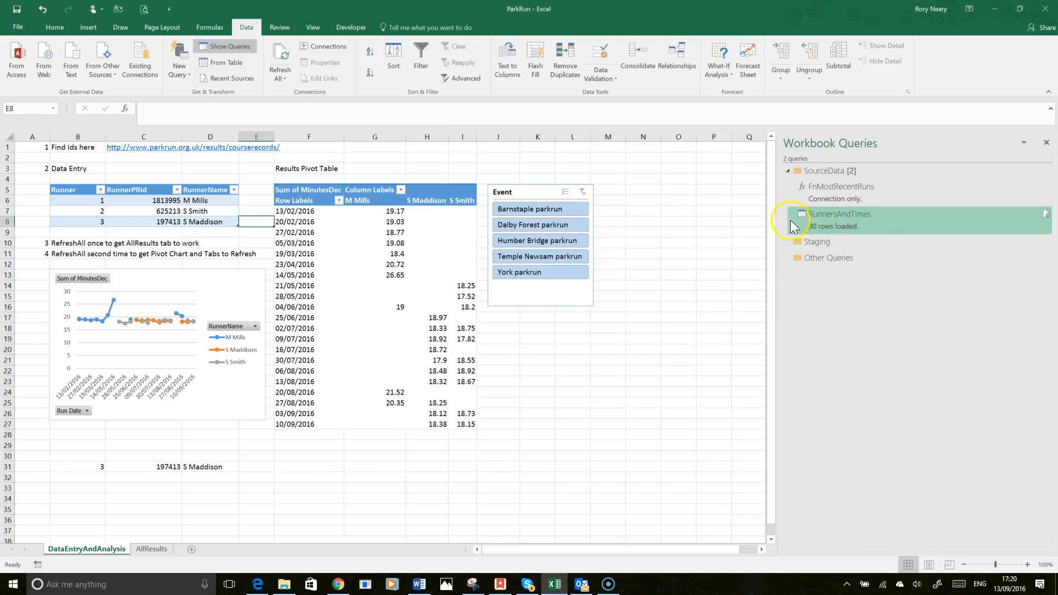
Step: Show the AllResults sheet and open the RunnersAndTimes query for editing
mouse_move(865, 231)
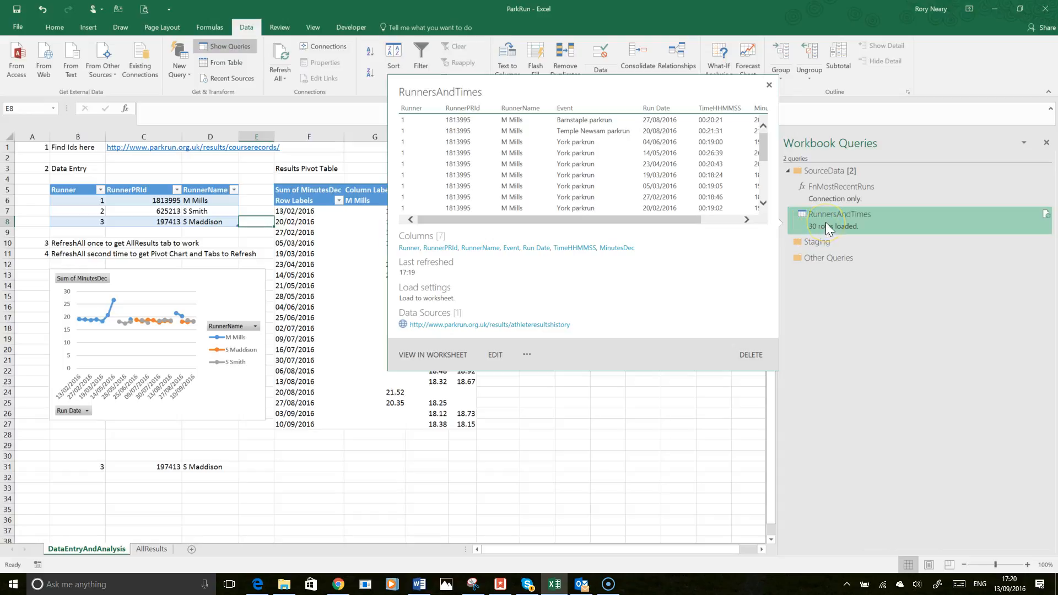
click(157, 554)
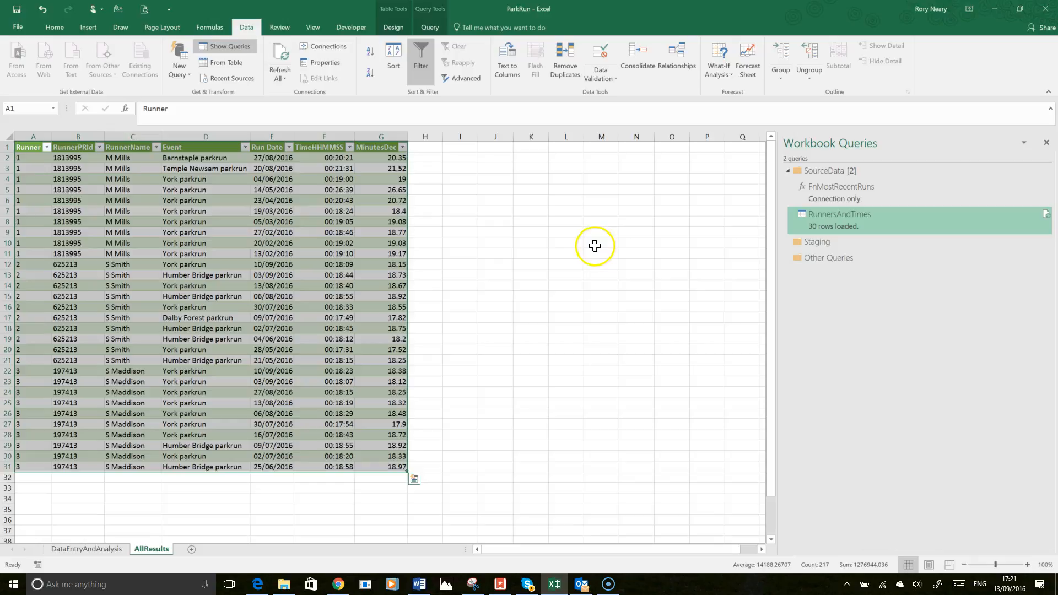
right_click(831, 223)
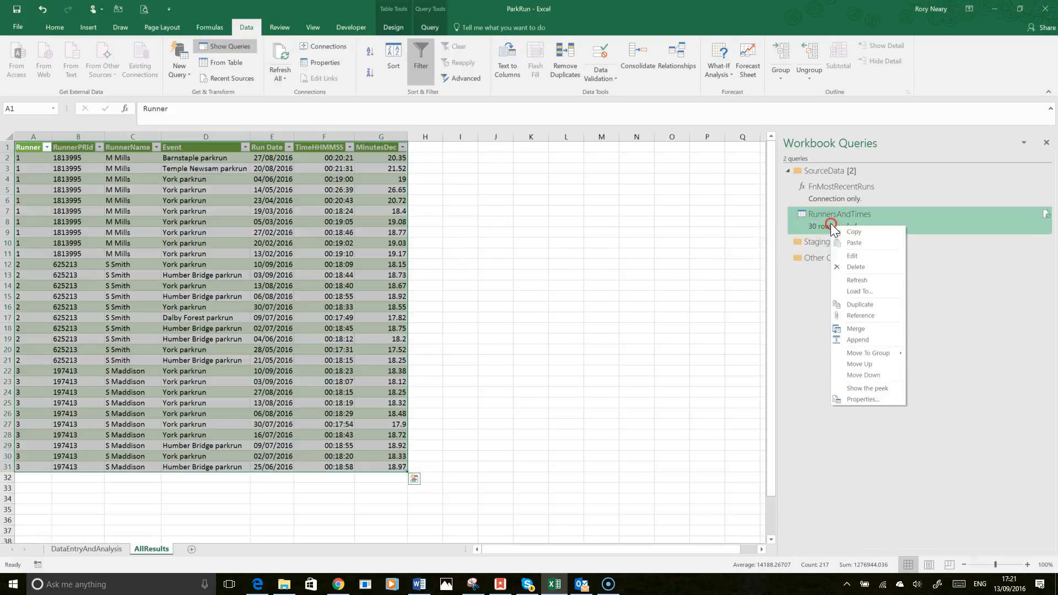
click(858, 256)
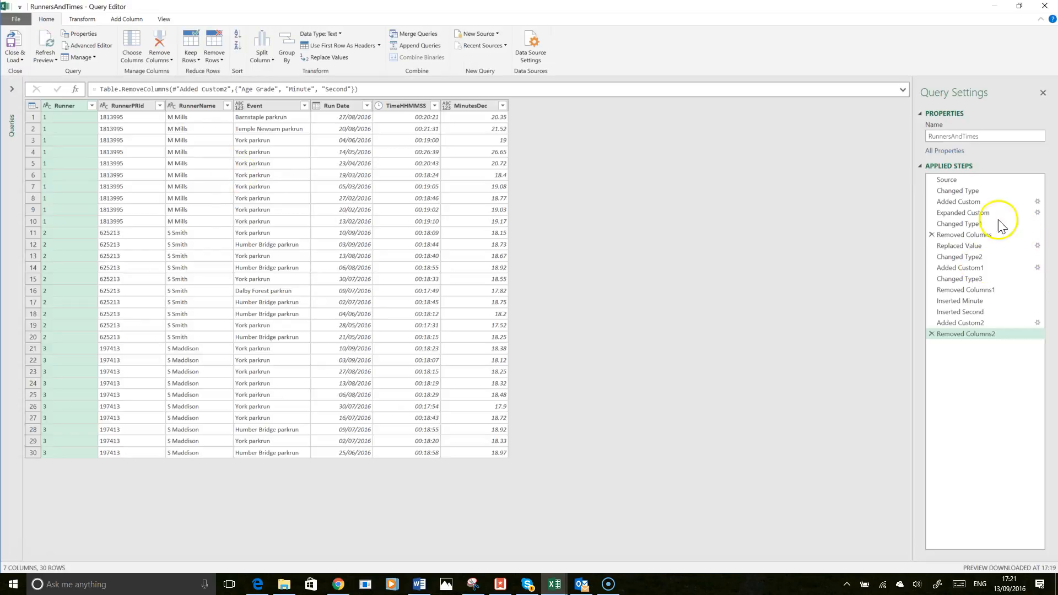
Step: Examine the query's Source, Changed Type and Added Custom applied steps one after another
click(947, 180)
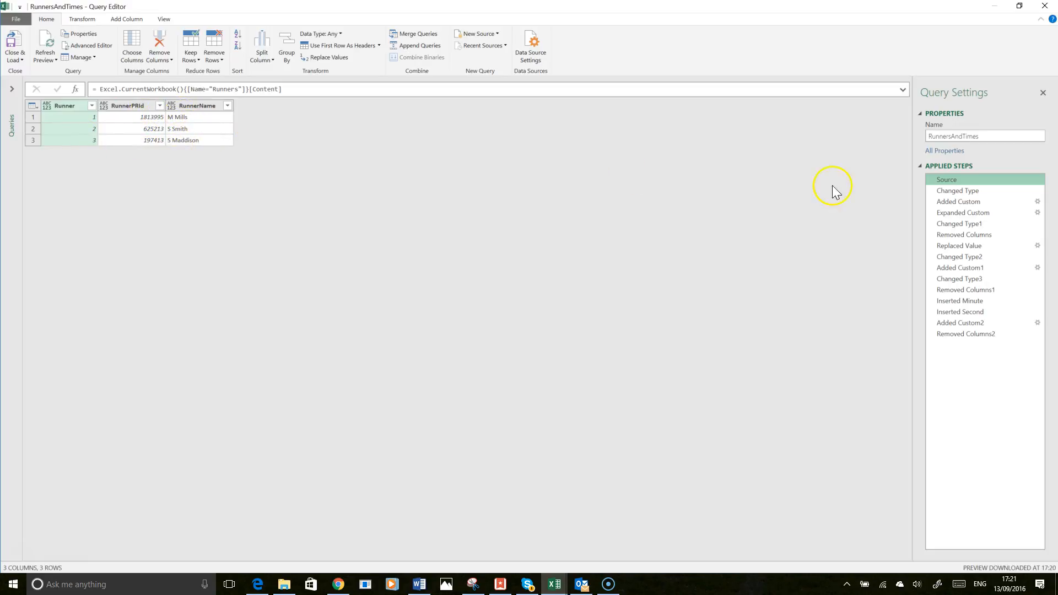
click(949, 191)
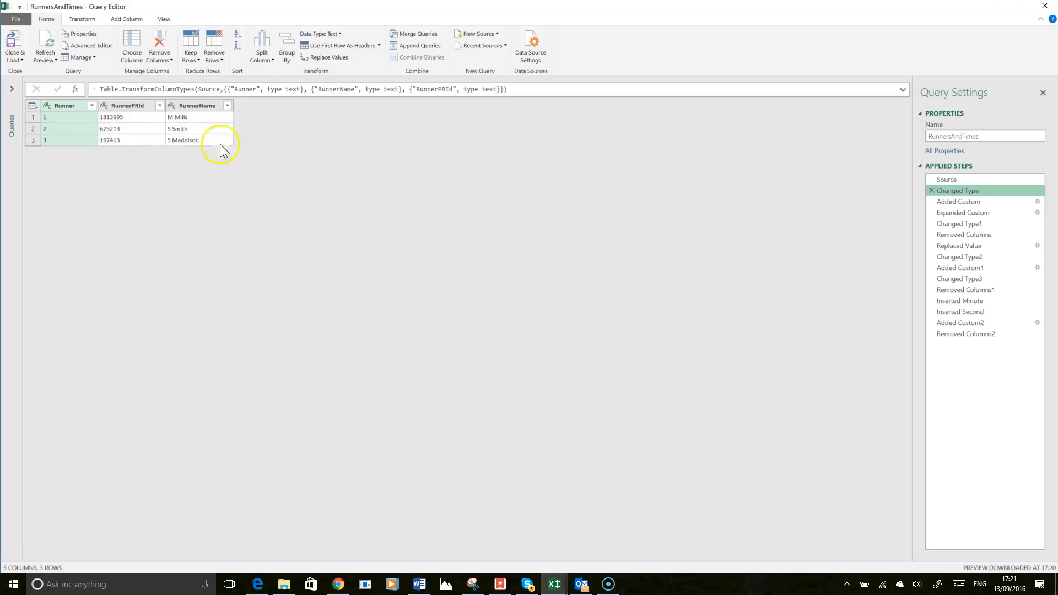
click(945, 201)
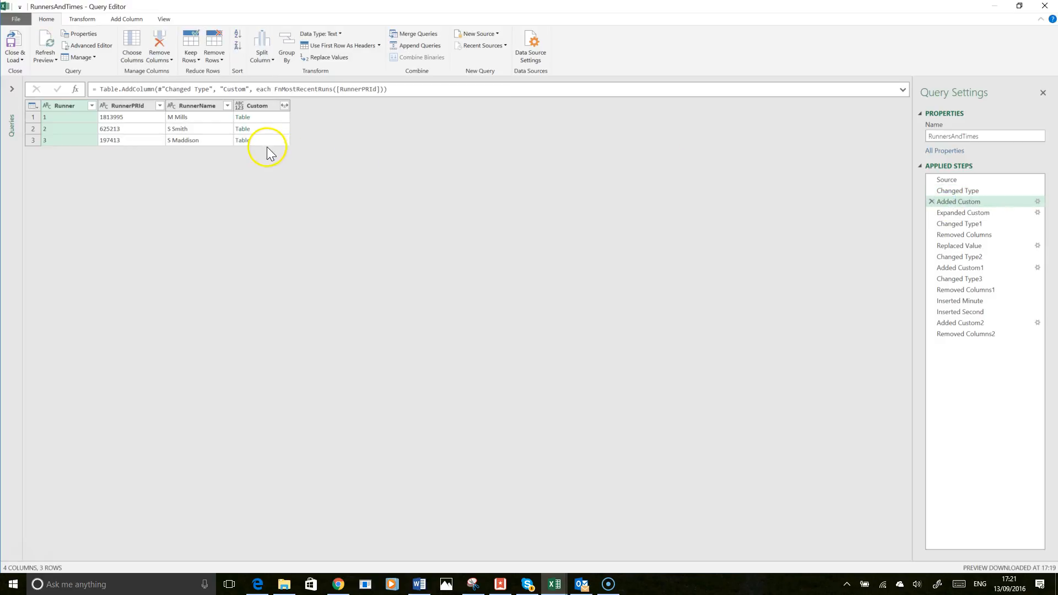
Step: Inspect the Added Custom step's FnMostRecentRuns([RunnerPRId]) formula alongside the athlete results web page, and close its settings without changes
click(1037, 202)
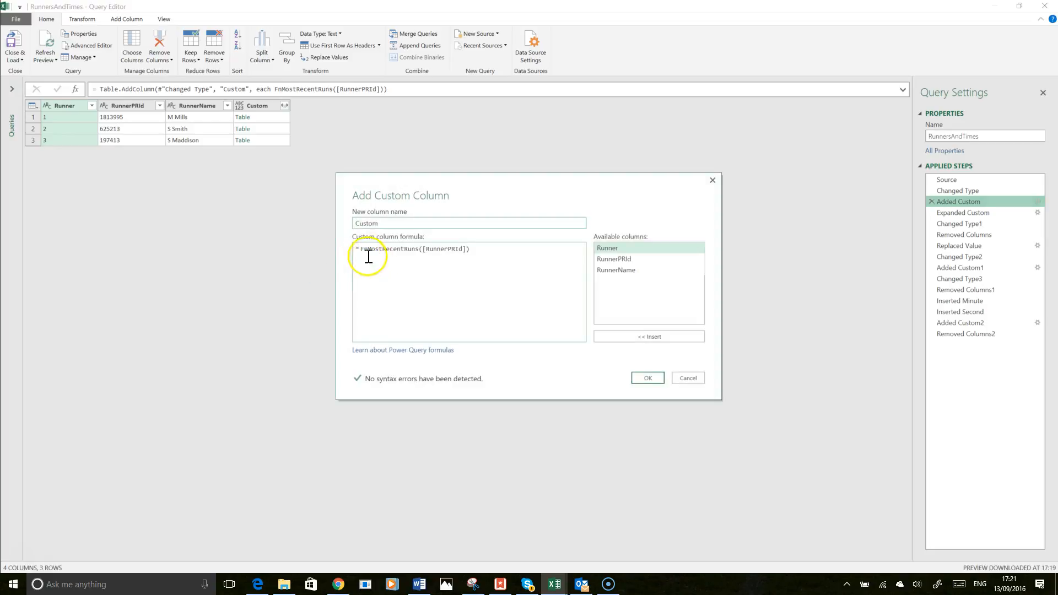
drag(361, 249, 419, 252)
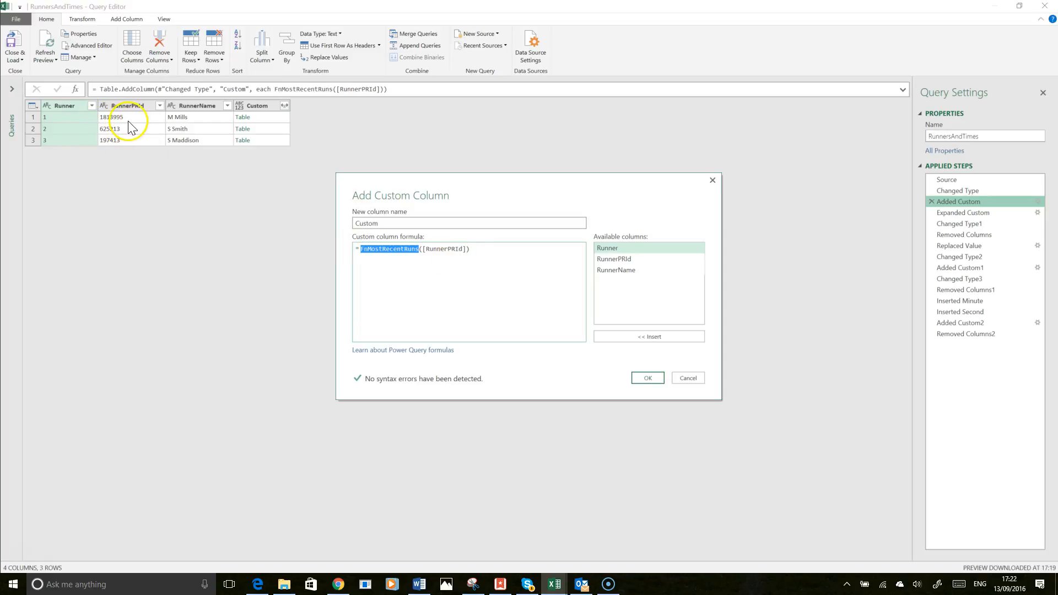
click(338, 583)
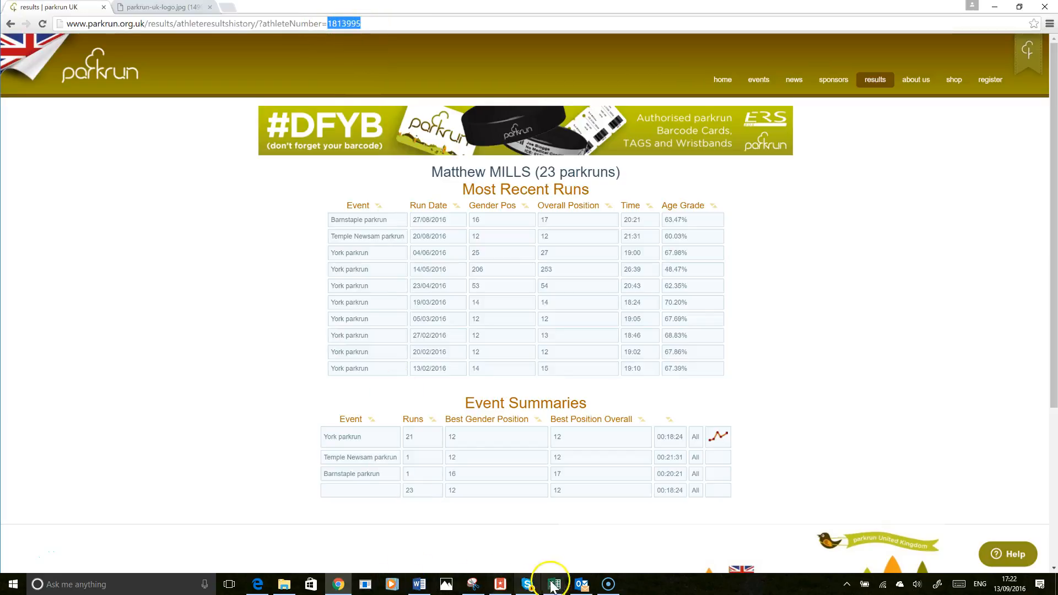
click(339, 584)
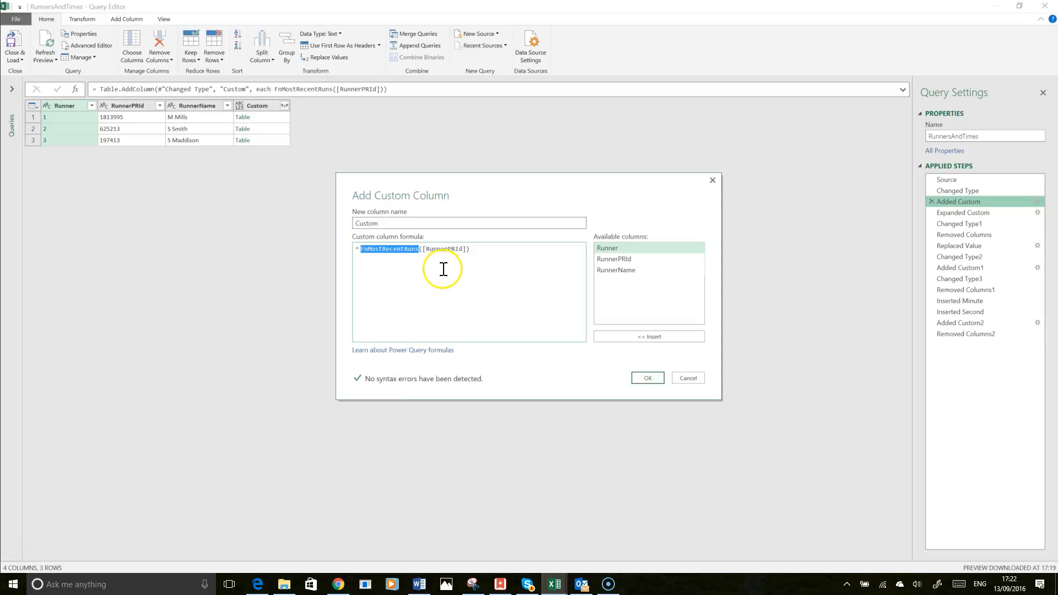
click(475, 251)
click(689, 378)
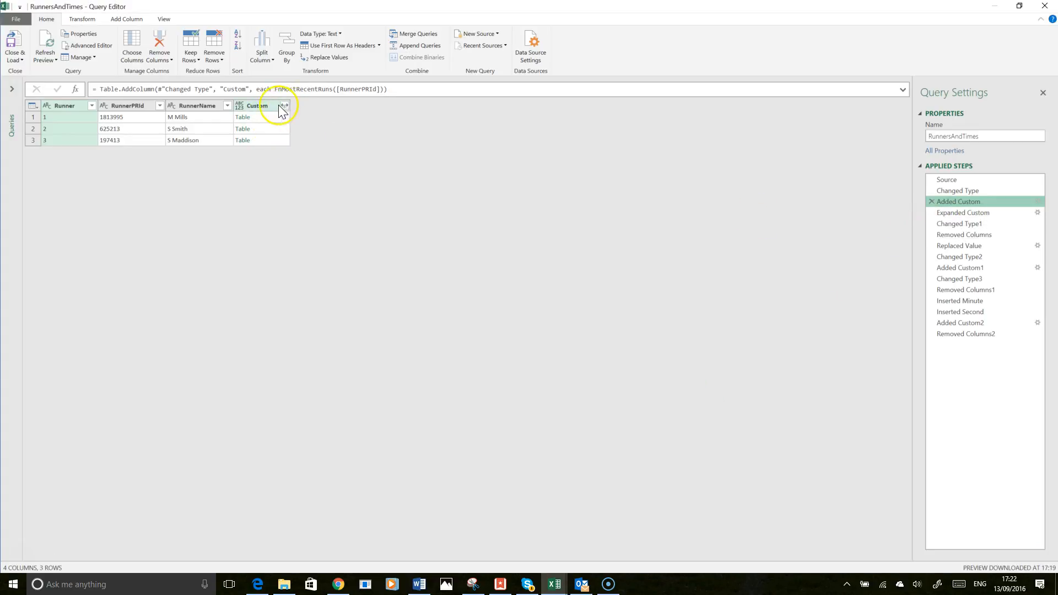
Step: Examine the query's applied steps from Expanded Custom through Added Custom1, including the column removal and type changes
click(959, 217)
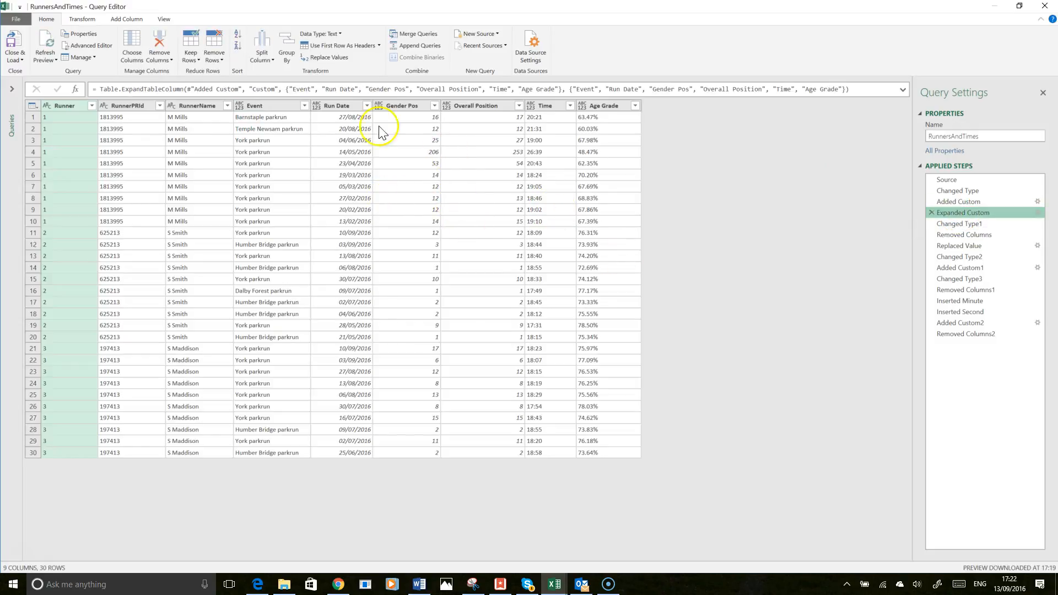
click(948, 226)
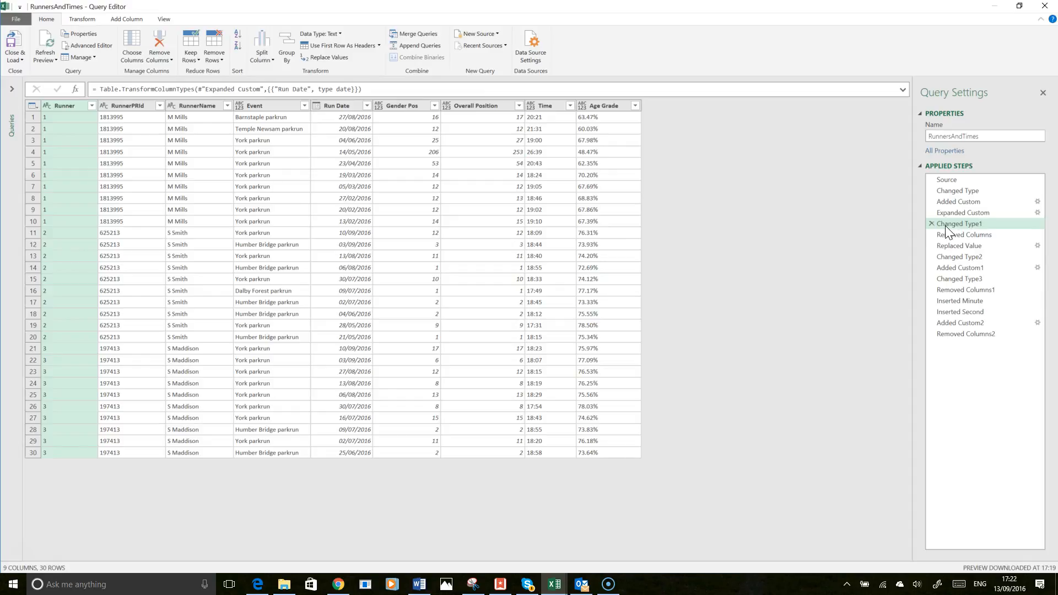
click(944, 236)
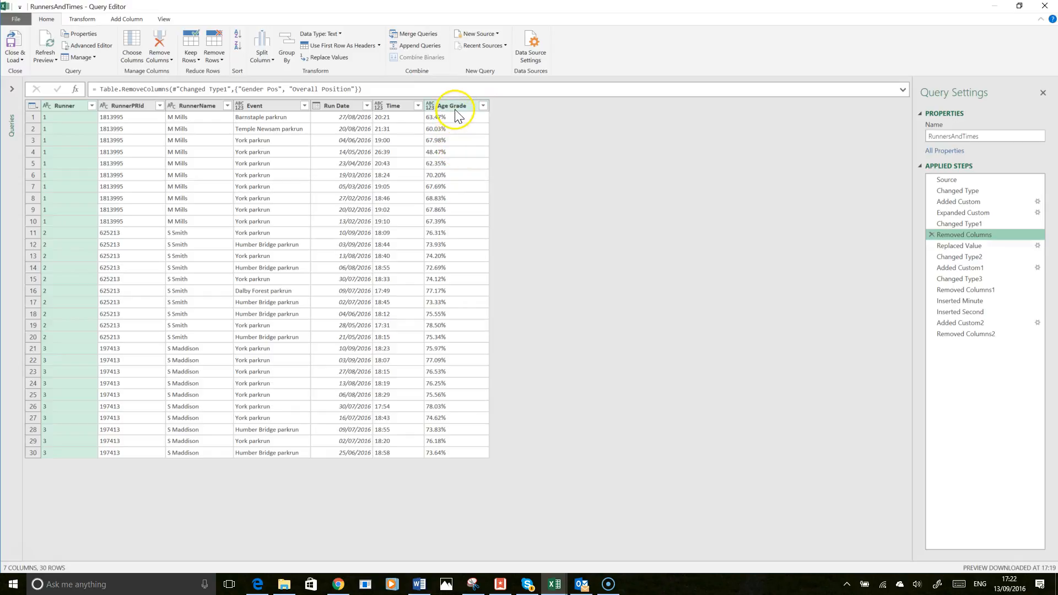
click(977, 248)
drag(951, 257, 950, 257)
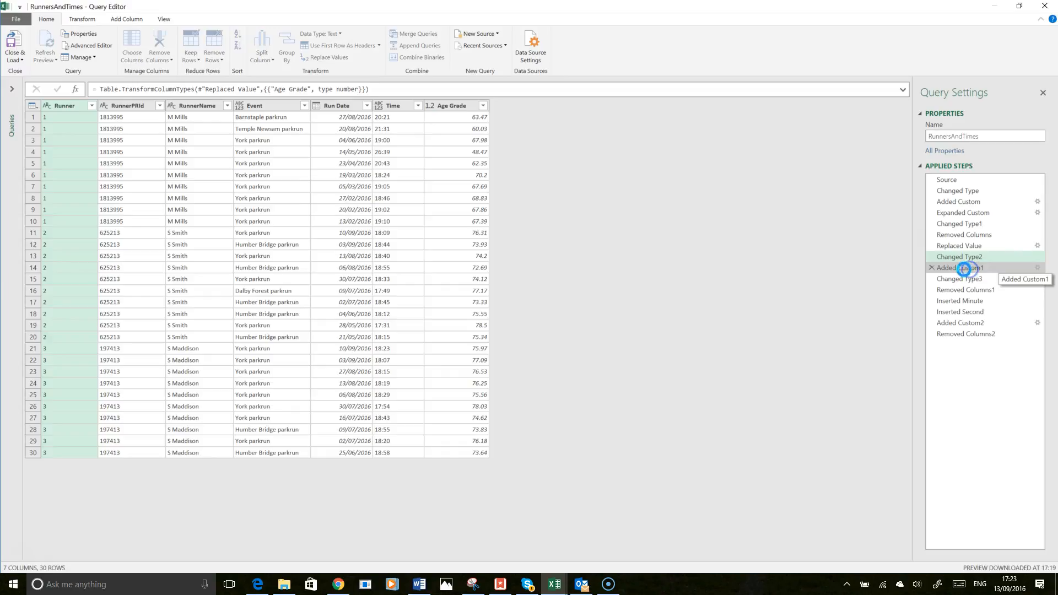
click(963, 269)
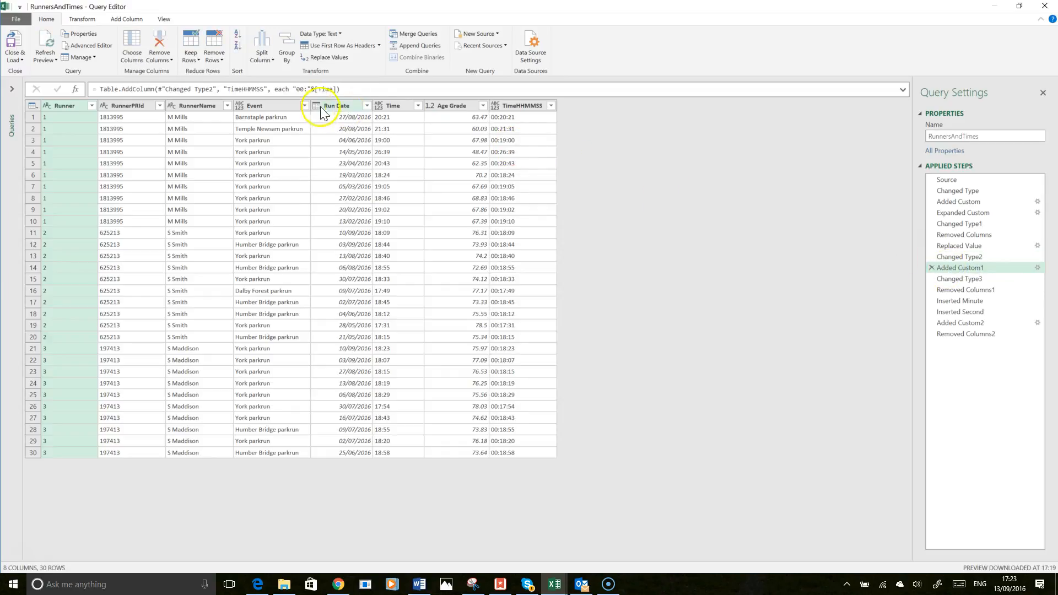
Step: Inspect the Added Custom1 step's TimeHHMMSS formula, "00:"&[Time], and close its settings without changes
click(1037, 269)
click(1038, 268)
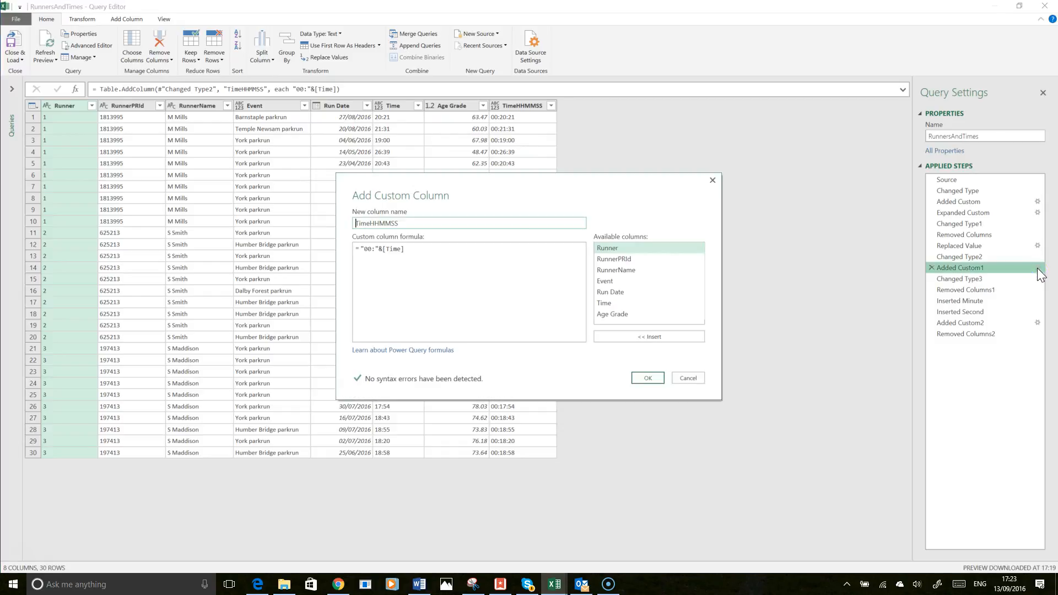
click(359, 255)
click(365, 250)
click(688, 378)
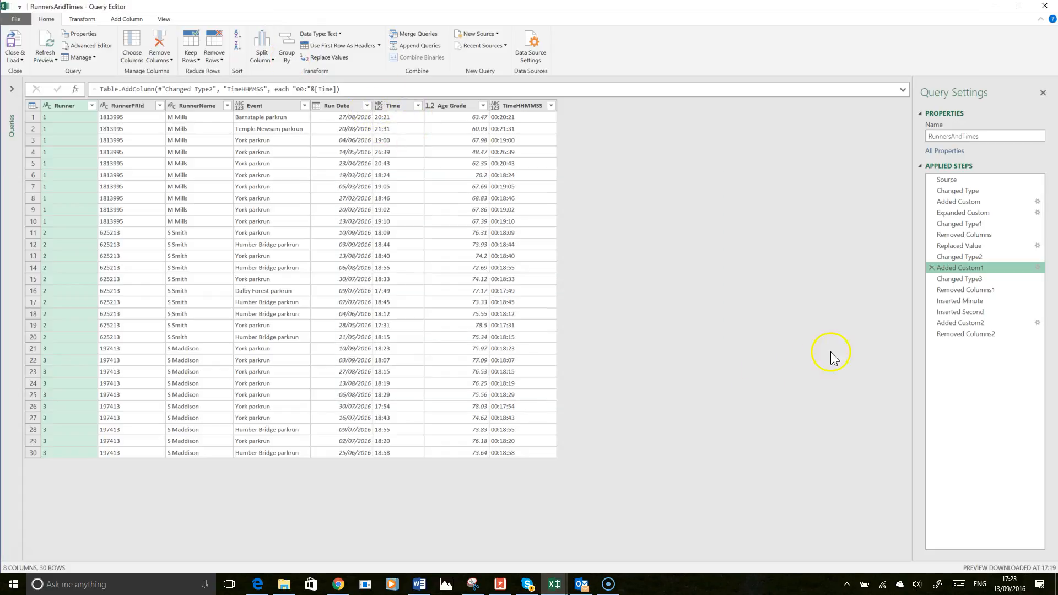
Step: Examine the Changed Type3 and Removed Columns1 steps, the time extraction options for TimeHHMMSS, and the minute and second insertion steps
click(948, 279)
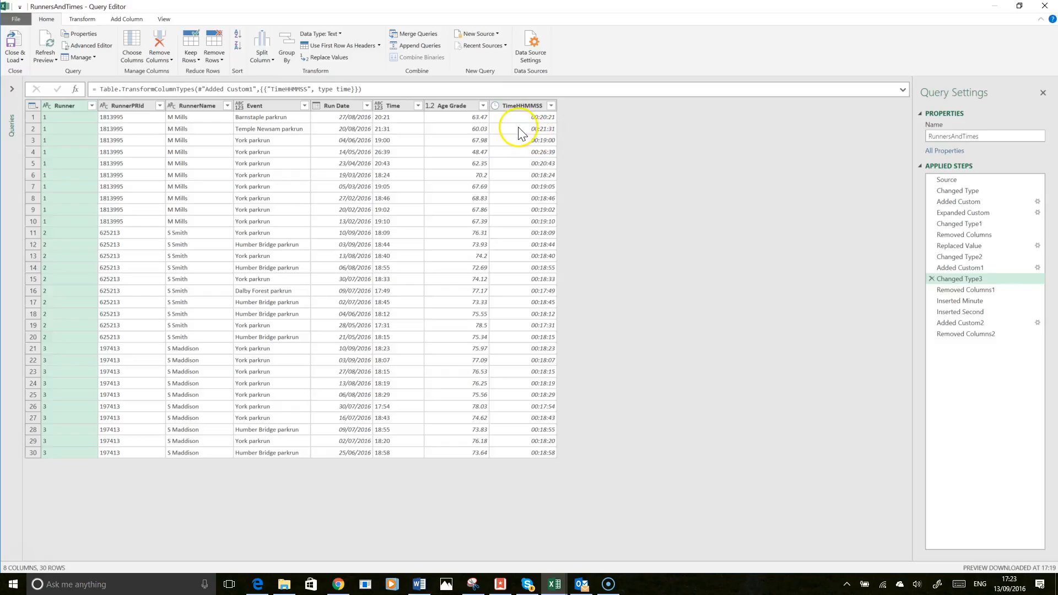
click(956, 291)
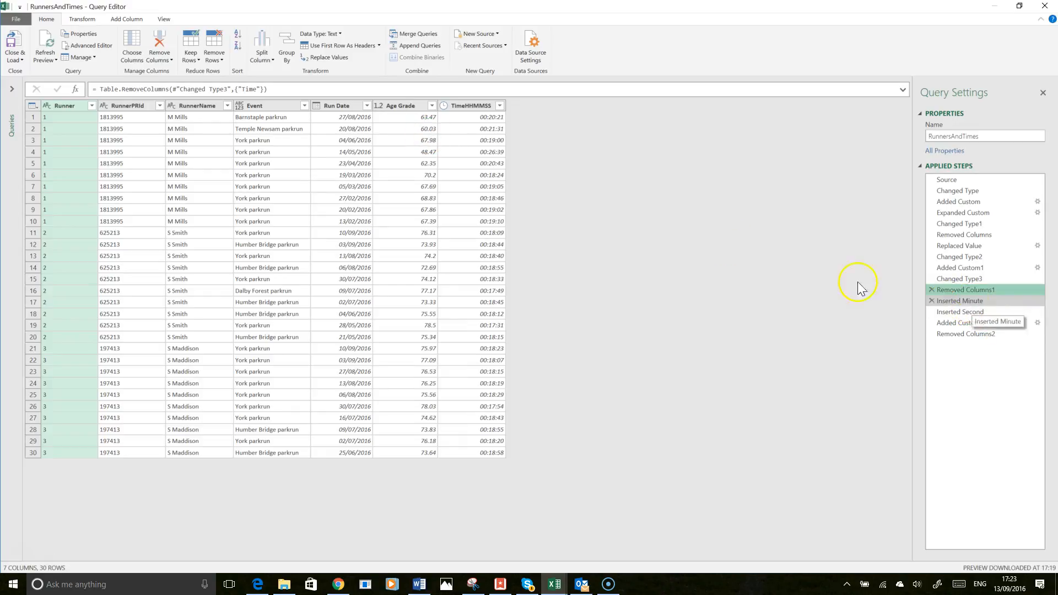
click(481, 117)
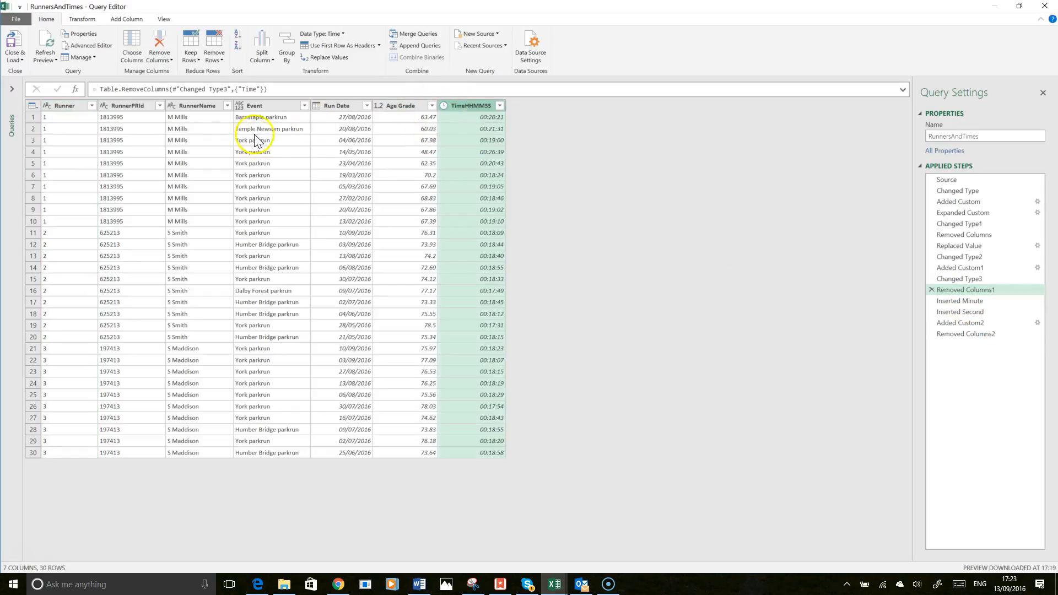
click(123, 19)
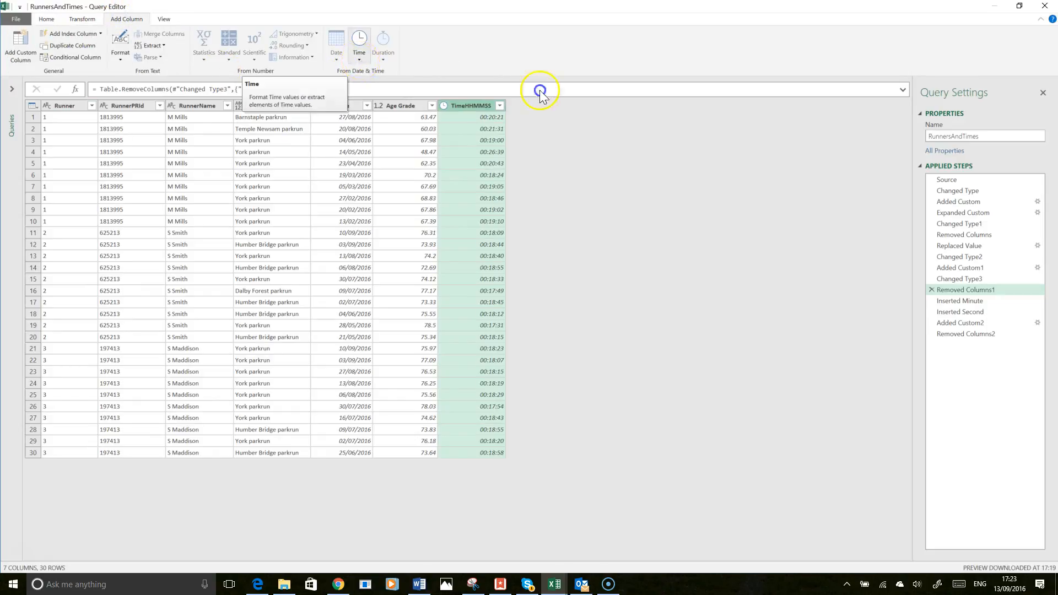
click(359, 60)
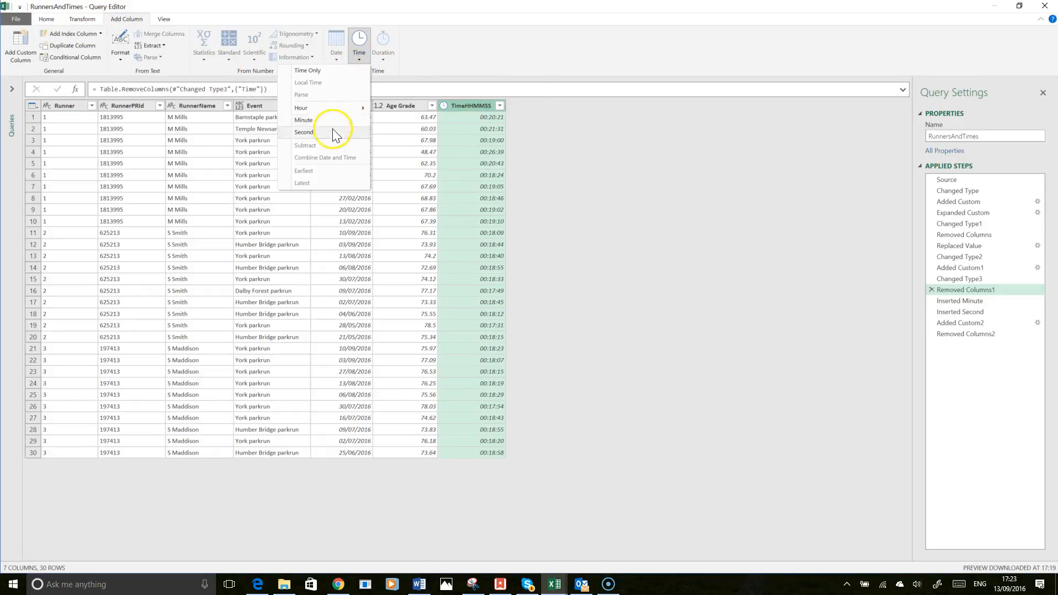
click(979, 306)
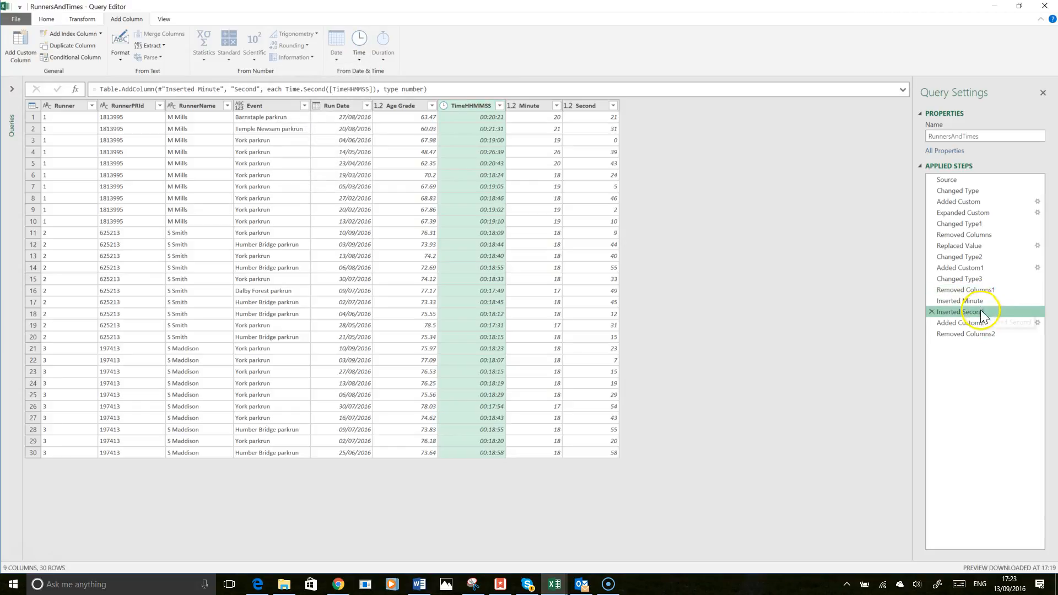
Step: Inspect the MinutesDec formula in Added Custom2 without changing it, then examine the Removed Columns2 step
click(1037, 324)
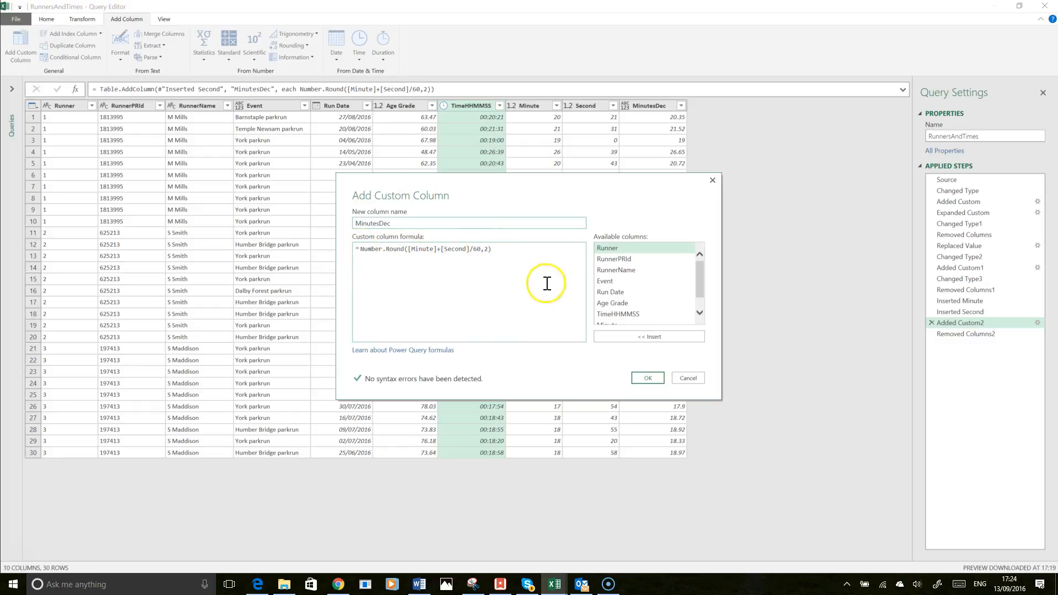
click(687, 378)
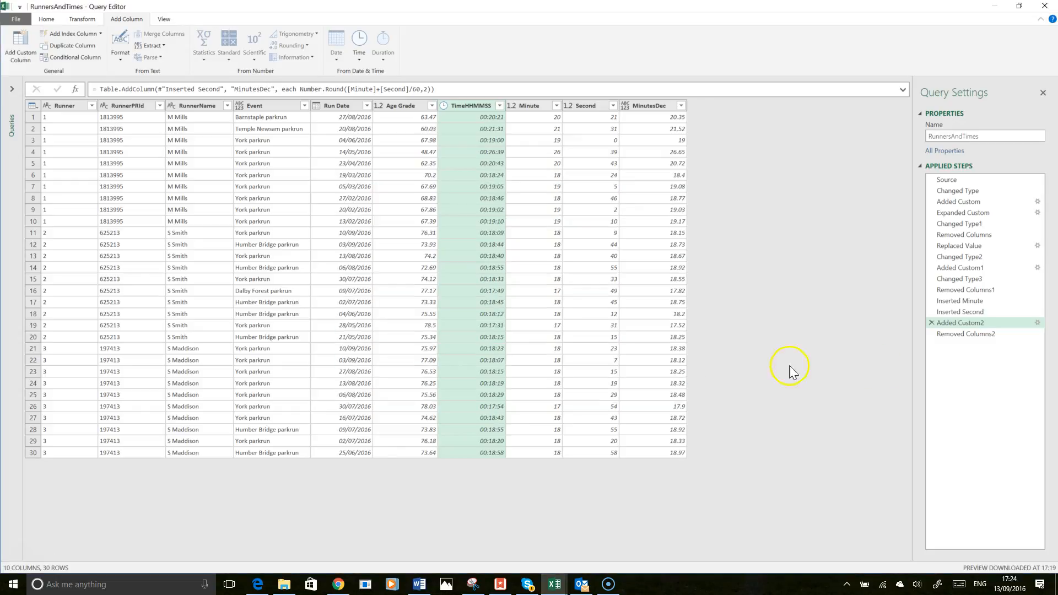
click(960, 335)
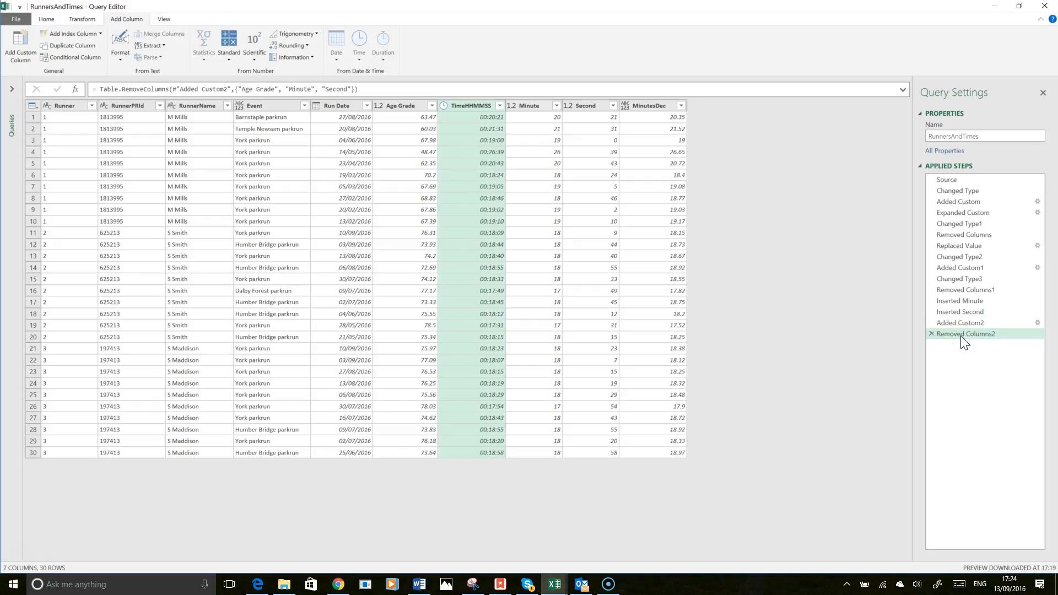
Step: Close and load the RunnersAndTimes query, then review the DataEntryAndAnalysis and AllResults sheets
click(47, 19)
click(16, 47)
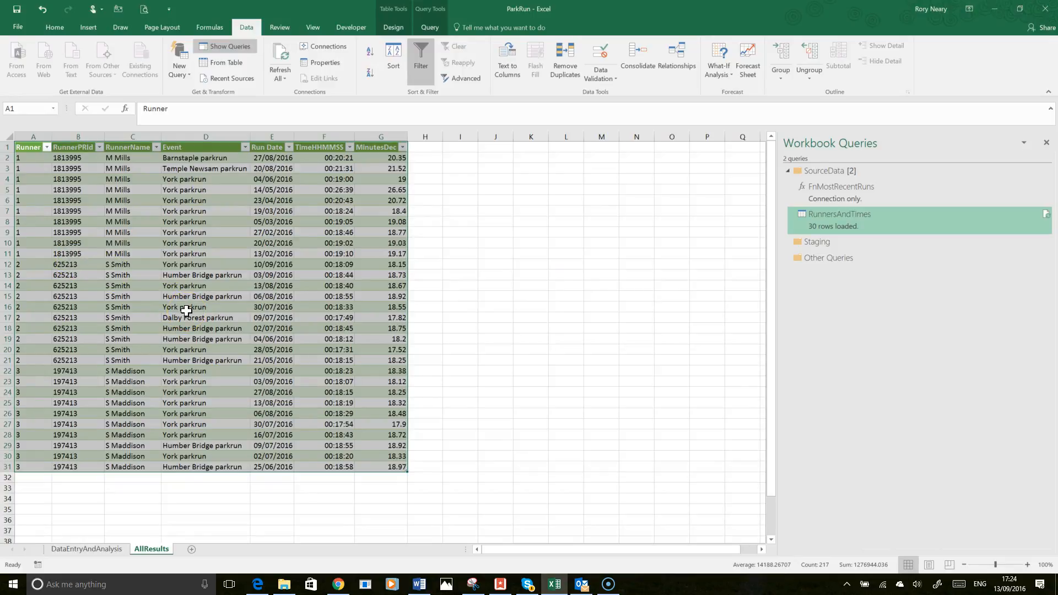
click(91, 549)
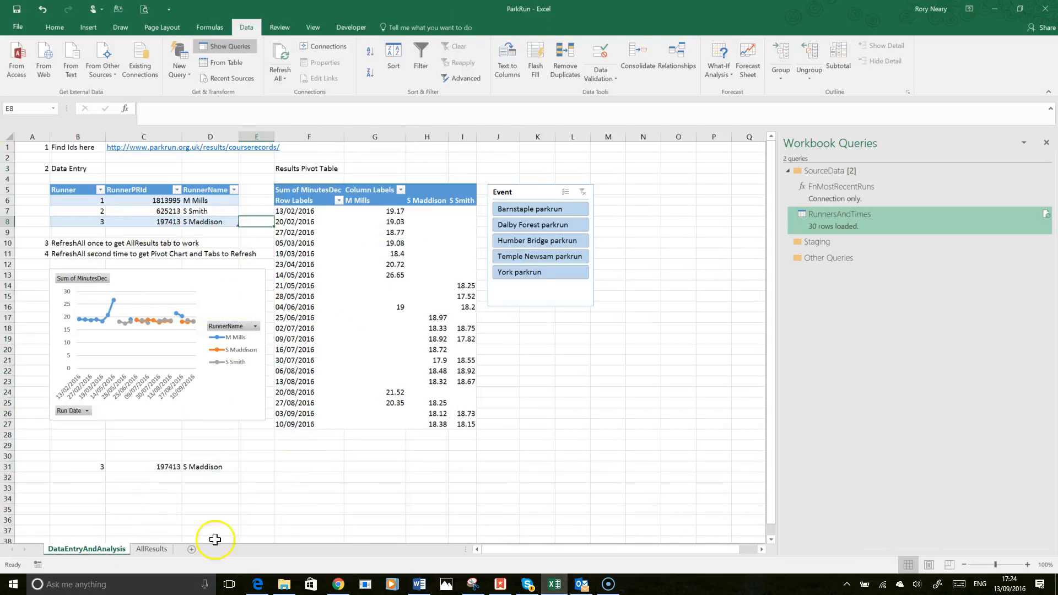
click(151, 549)
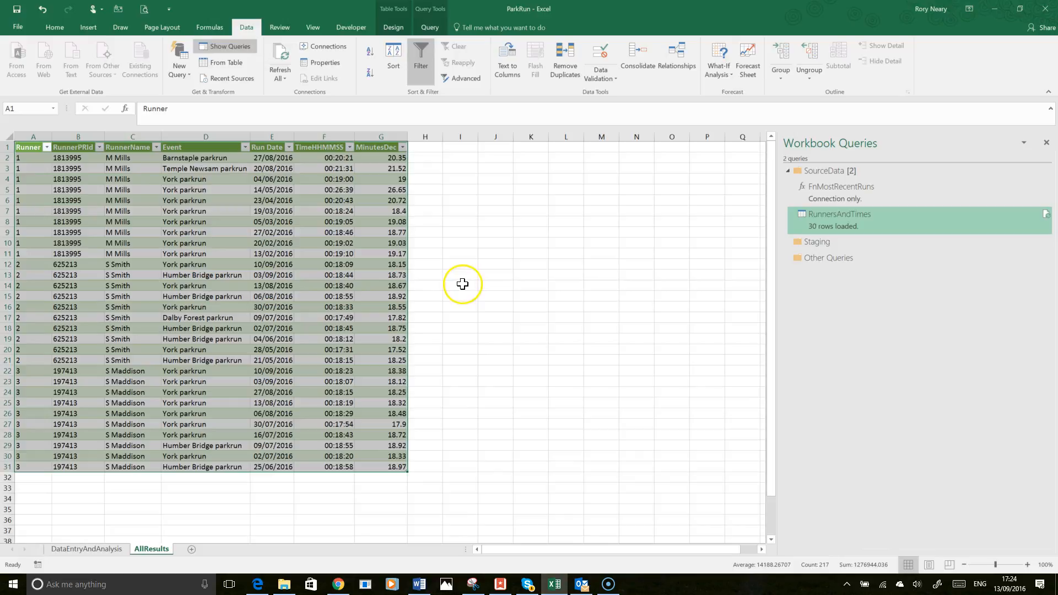
Step: Open the FnMostRecentRuns function for editing and invoke it with the runner's ID from the athlete results page
mouse_move(824, 200)
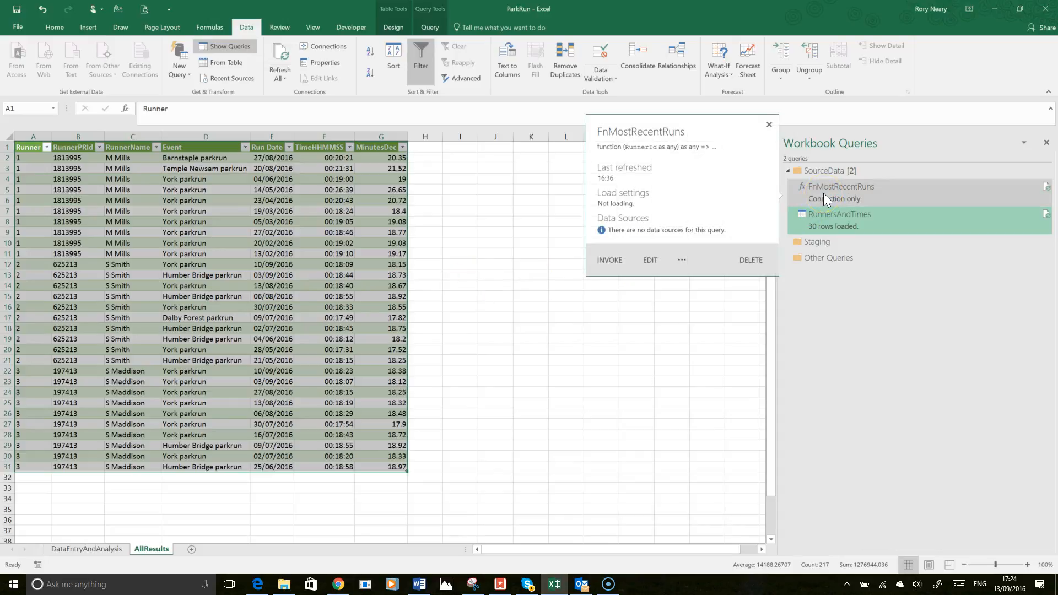
right_click(824, 194)
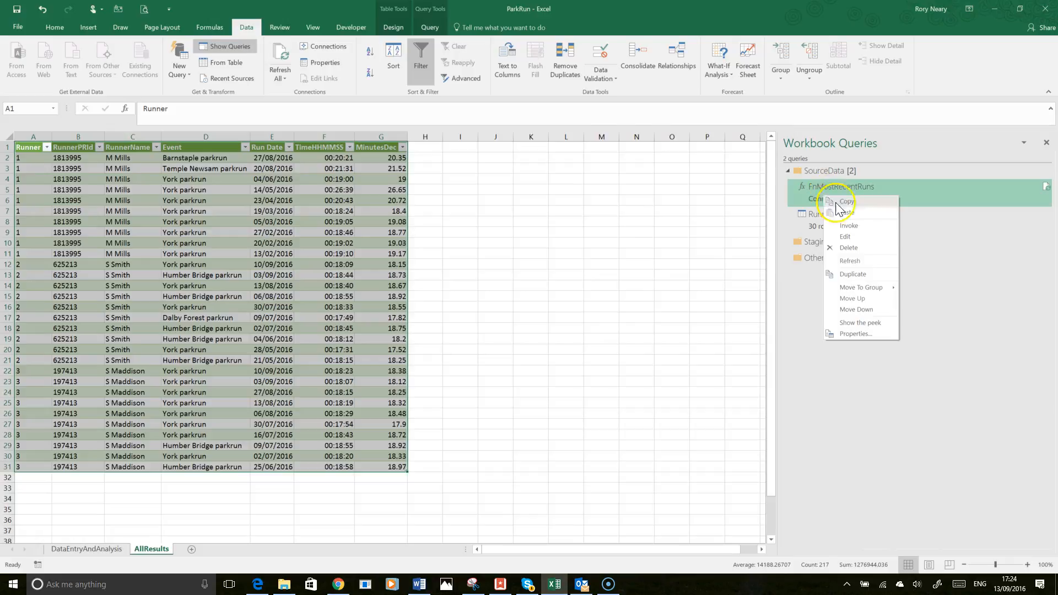
click(849, 238)
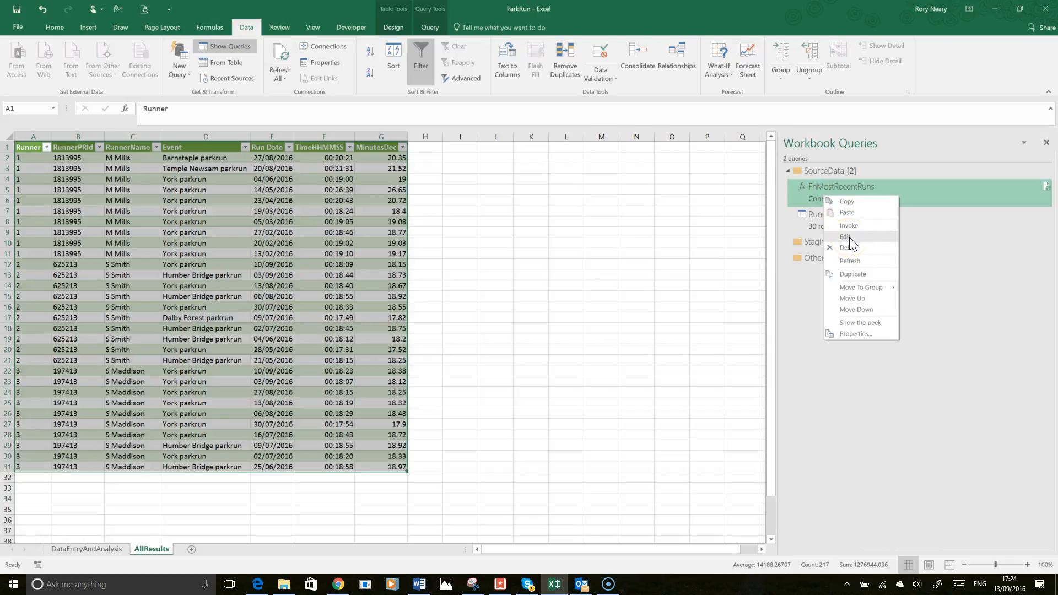
click(850, 239)
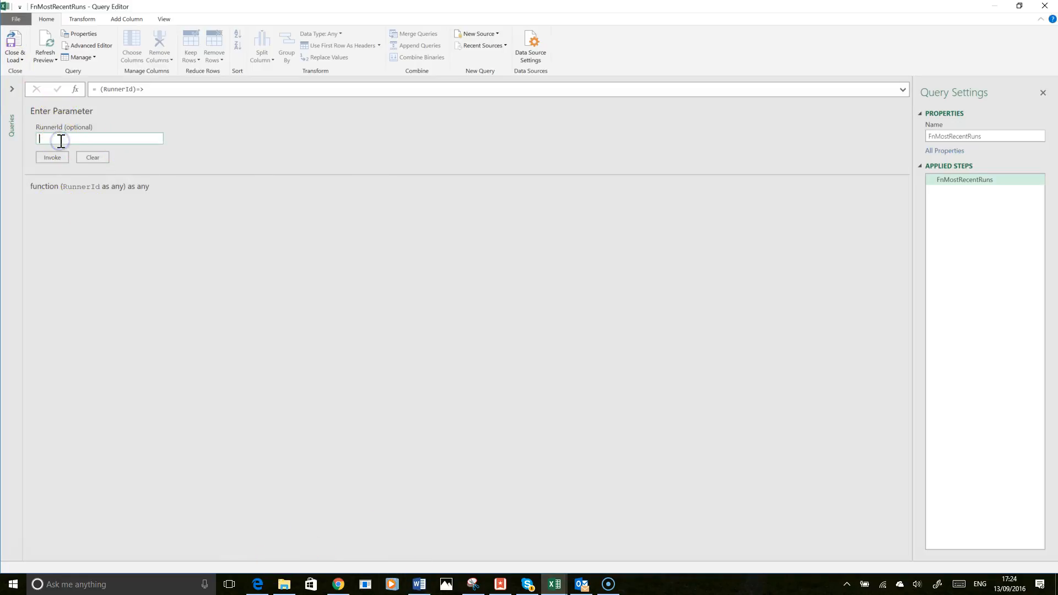
click(338, 584)
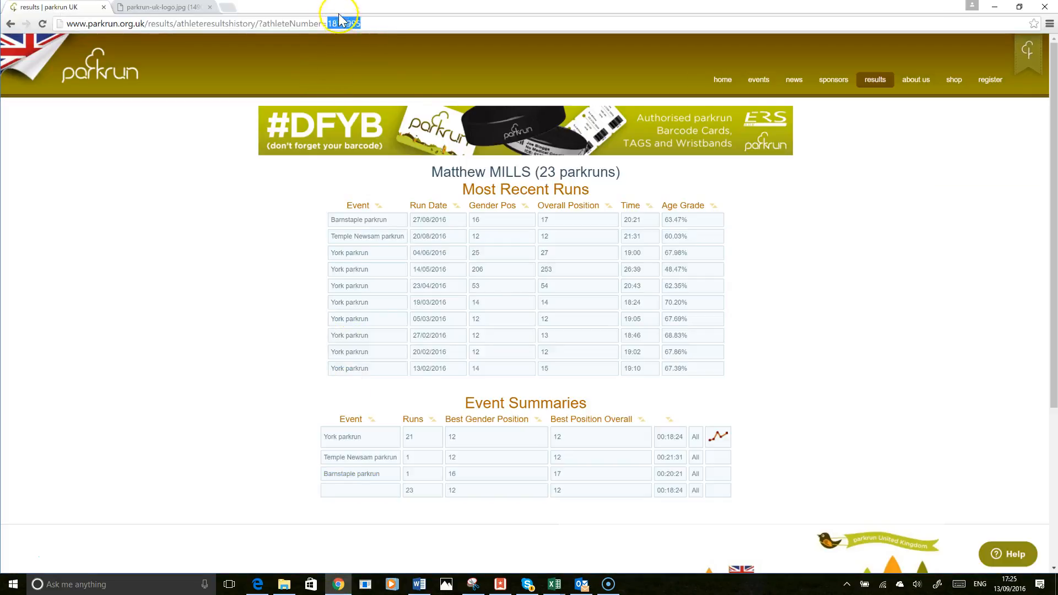
click(337, 584)
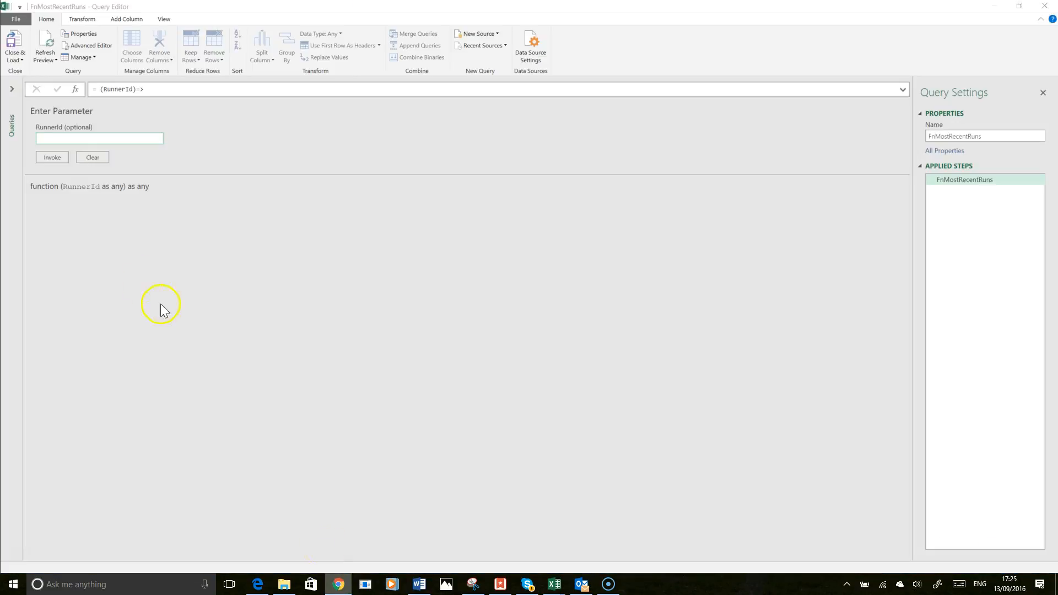
click(54, 158)
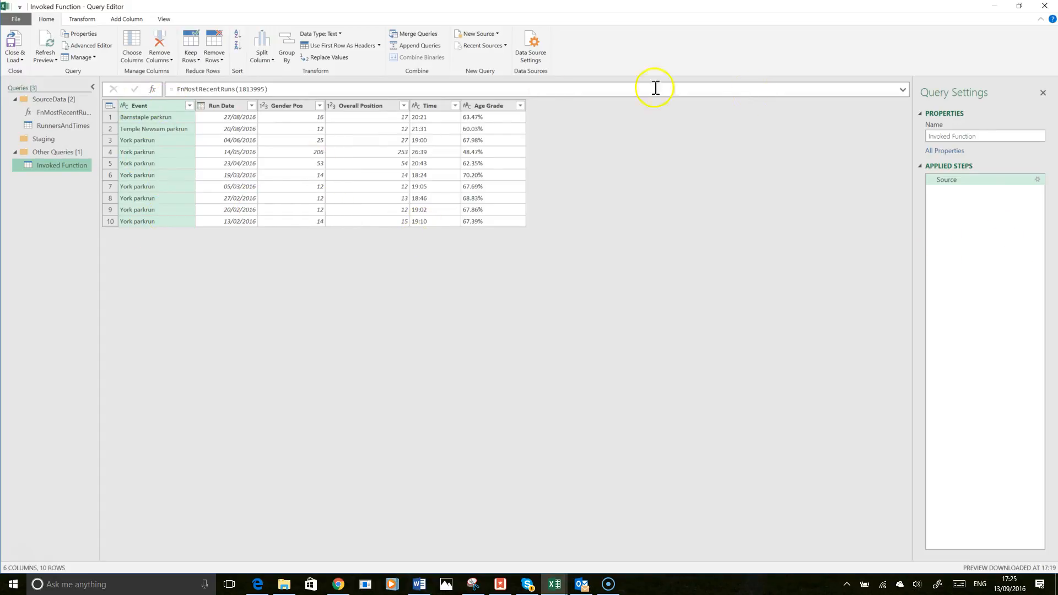
Step: Close the query settings and the Query Editor, discarding the invoked function query
click(1043, 93)
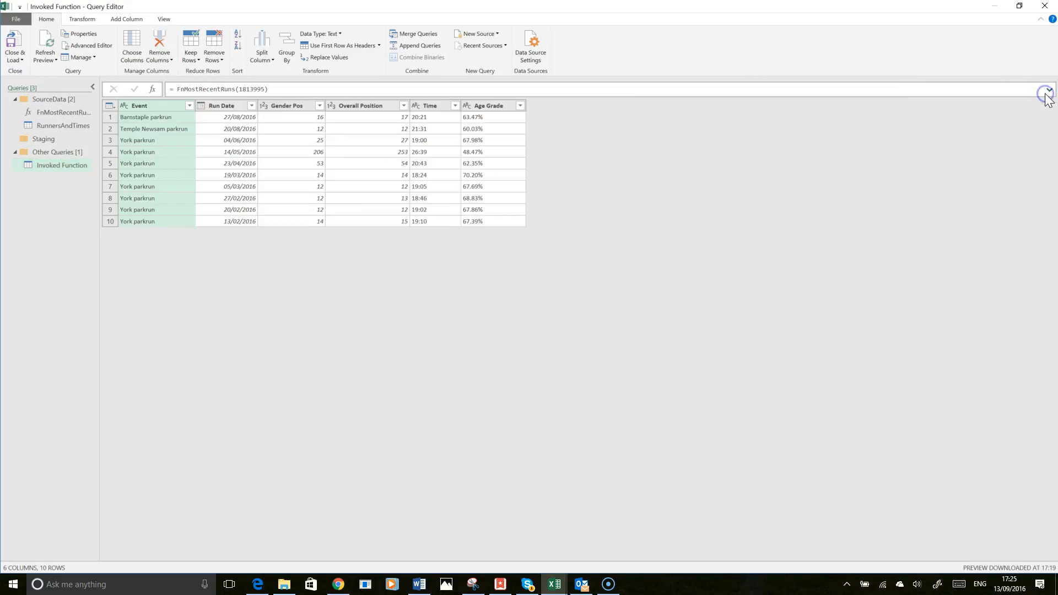
click(1044, 6)
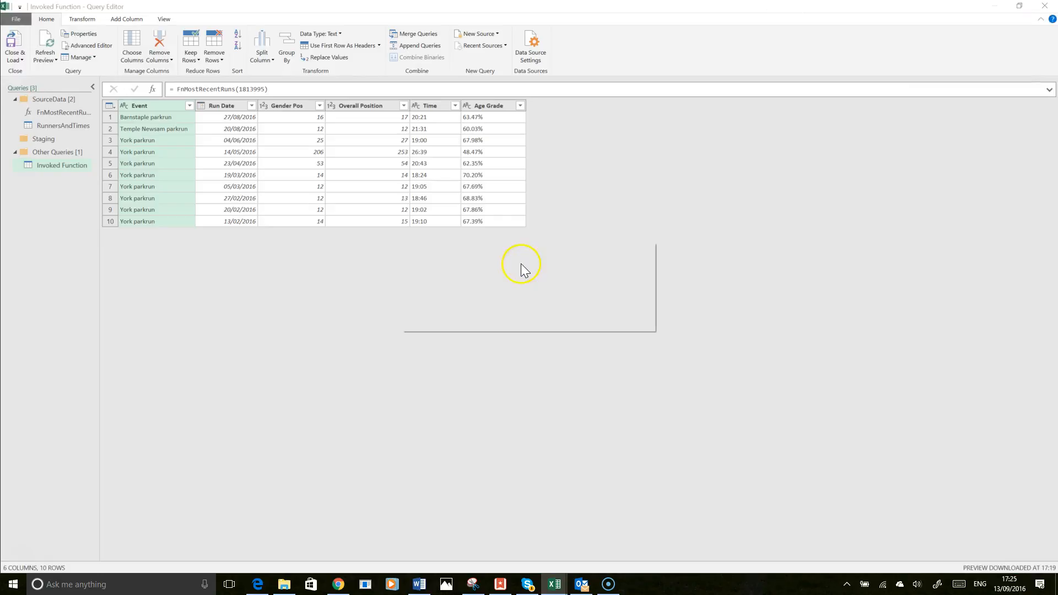
click(541, 313)
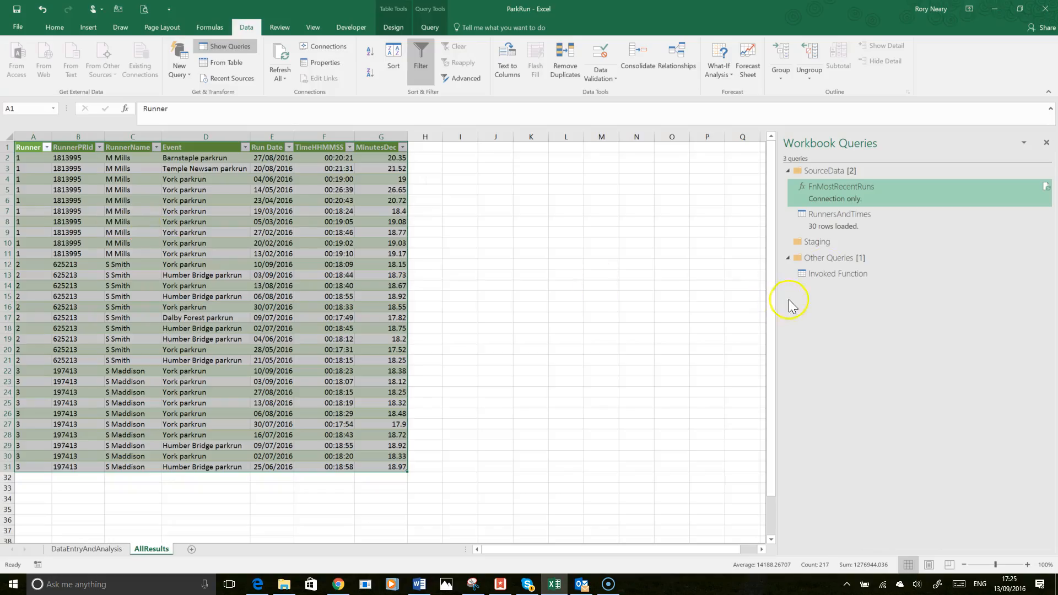
Step: Reopen the FnMostRecentRuns function for editing and display its code in the Advanced Editor
right_click(845, 201)
click(867, 244)
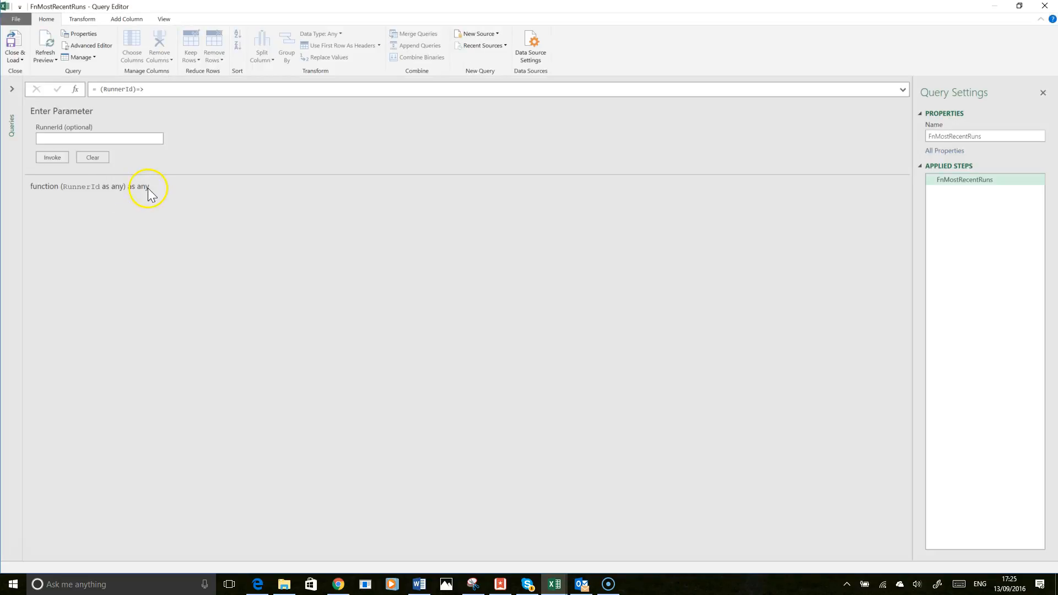
click(89, 46)
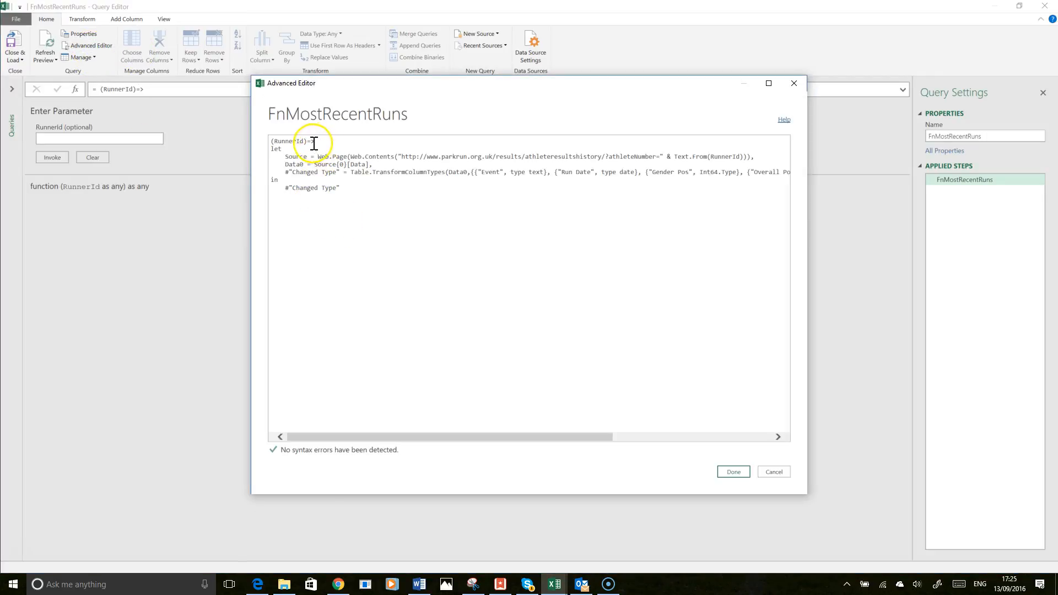
Step: Examine the RunnerId parameter and its use with the athlete results URL in the Source line, and close the code unchanged
drag(270, 141, 304, 141)
click(306, 142)
click(287, 142)
double_click(290, 141)
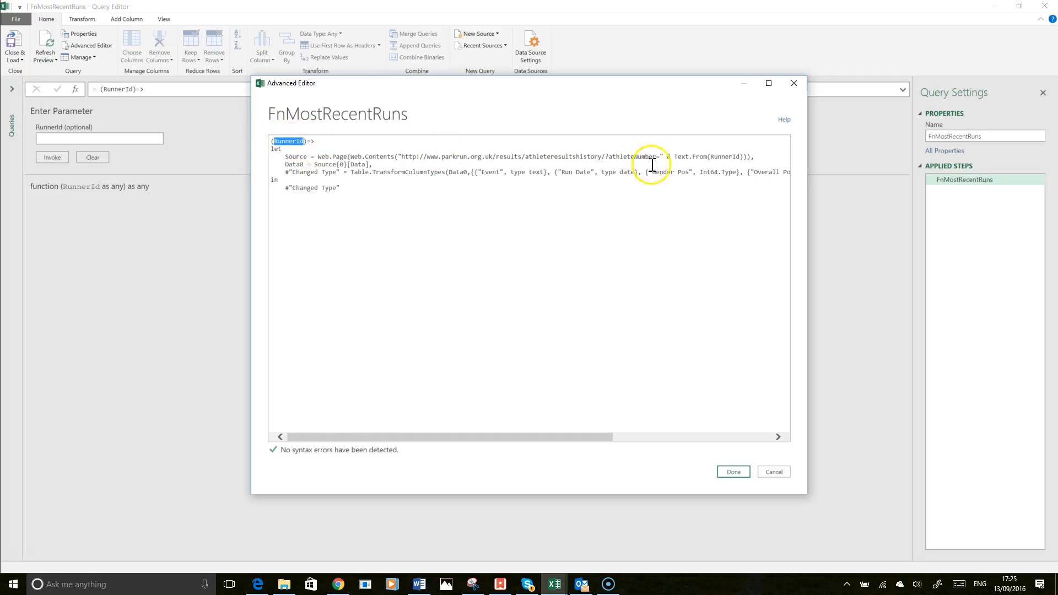
double_click(722, 157)
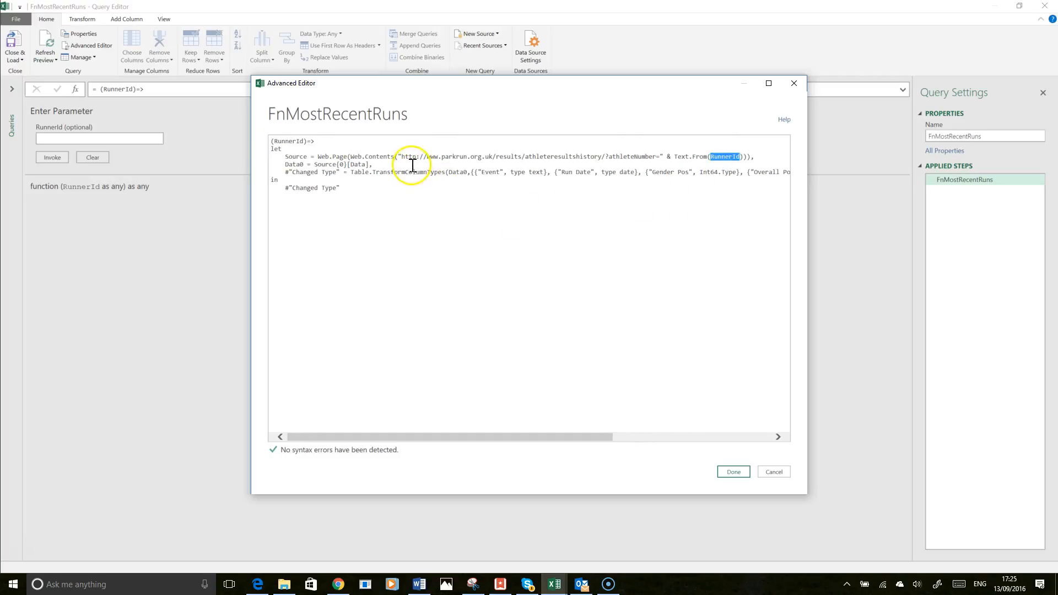
drag(401, 157, 634, 161)
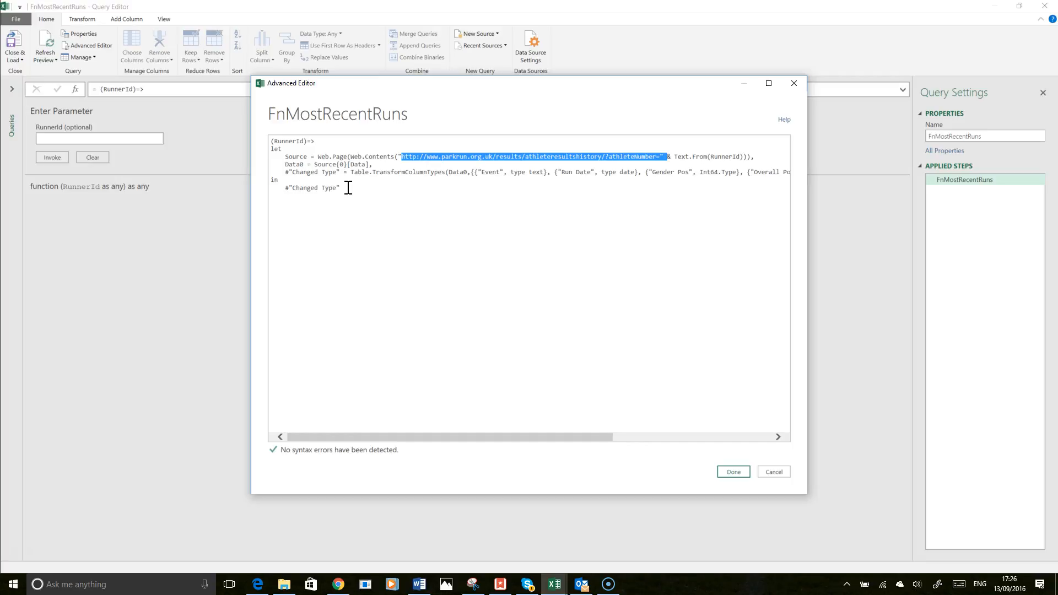
click(747, 473)
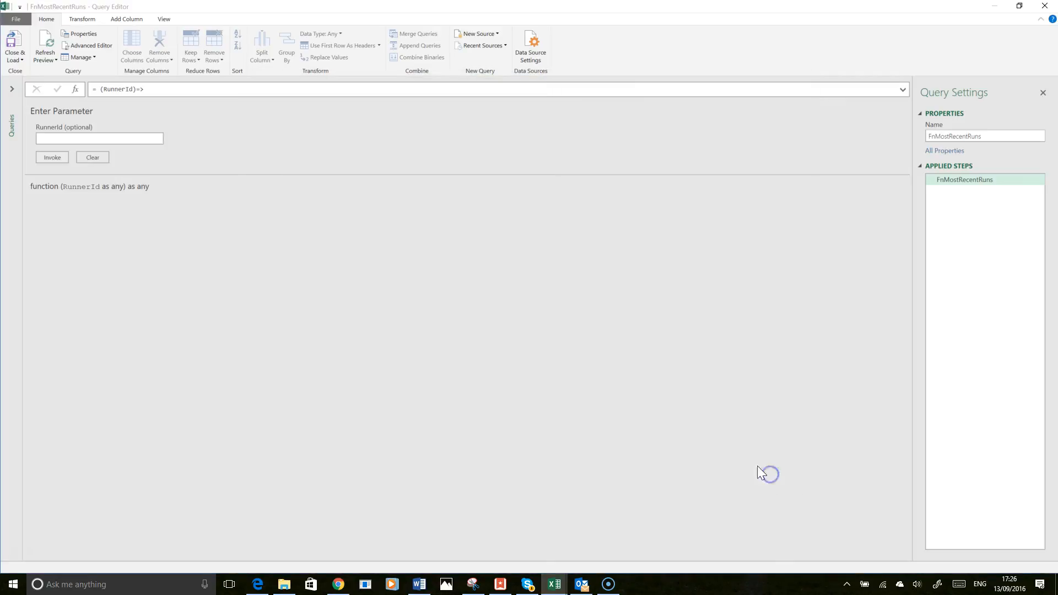
Step: Close and load the FnMostRecentRuns function and show the DataEntryAndAnalysis sheet
click(14, 44)
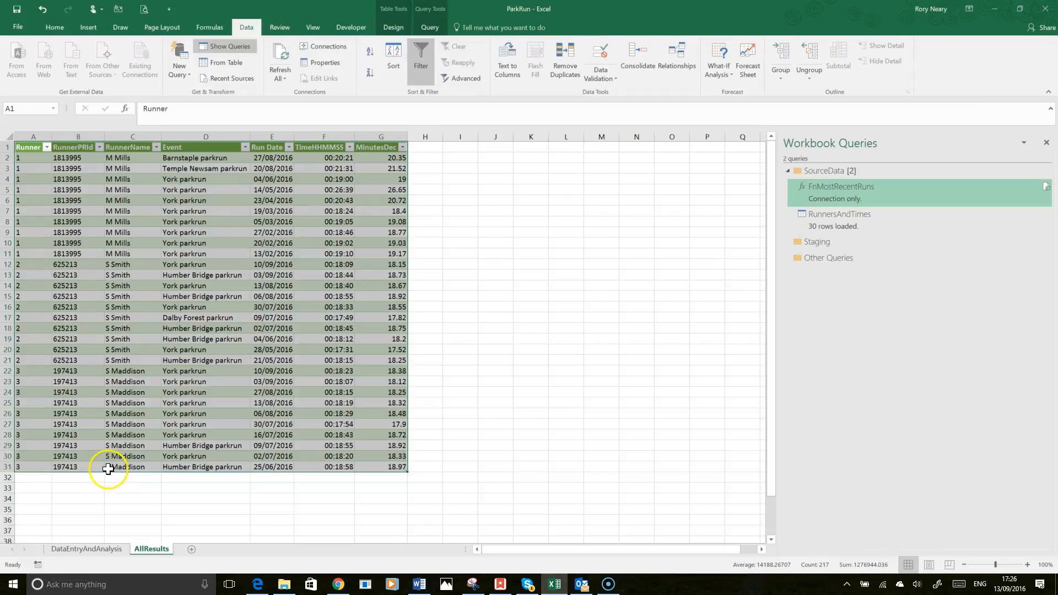
click(95, 549)
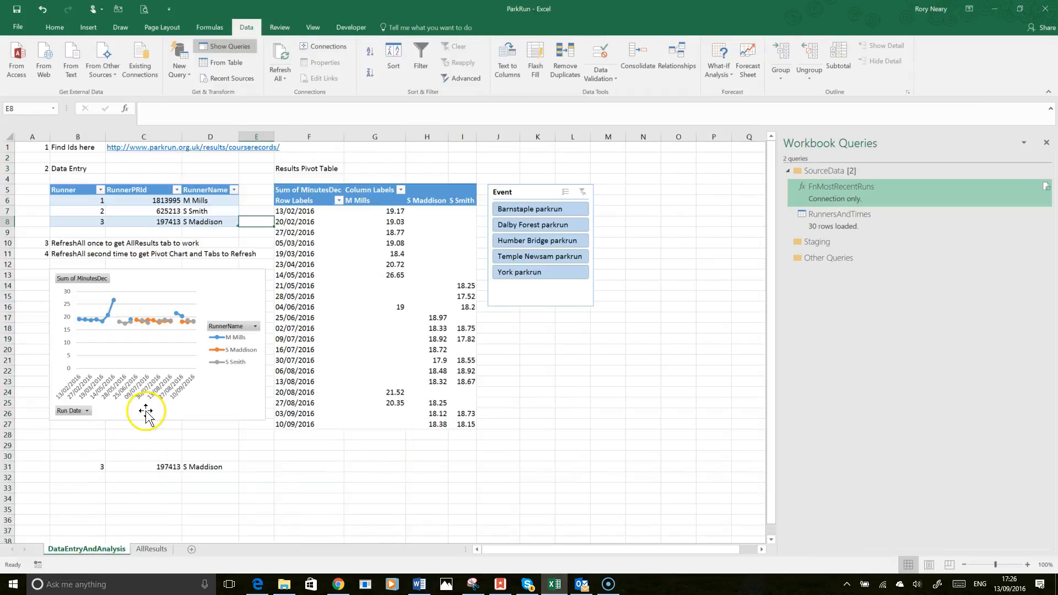